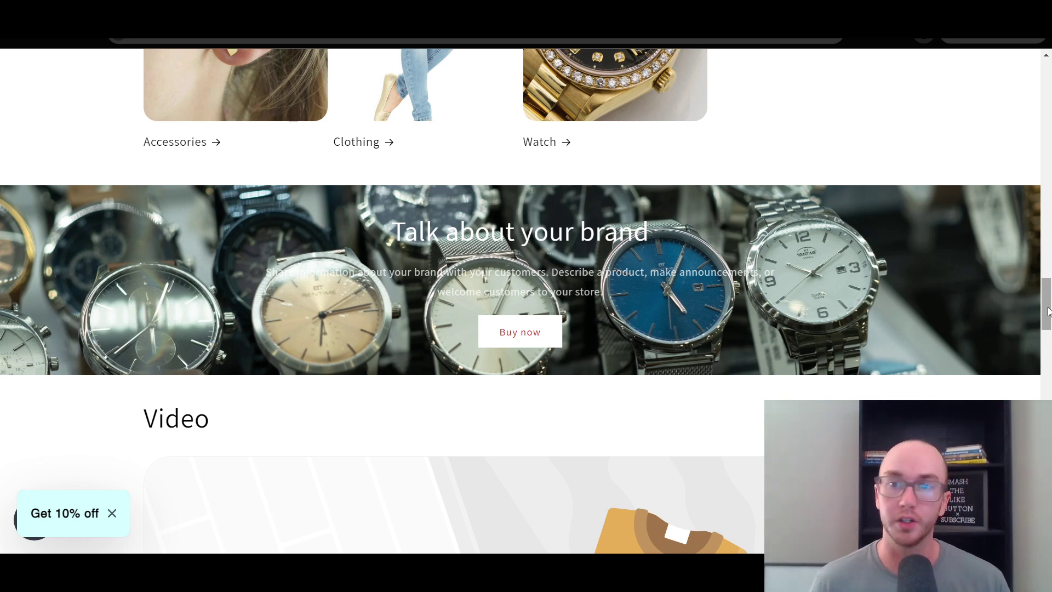
Look through the storefront home page from the brand watch banner down to the collapsible content sections and back.
scroll(1047, 311, up, 1)
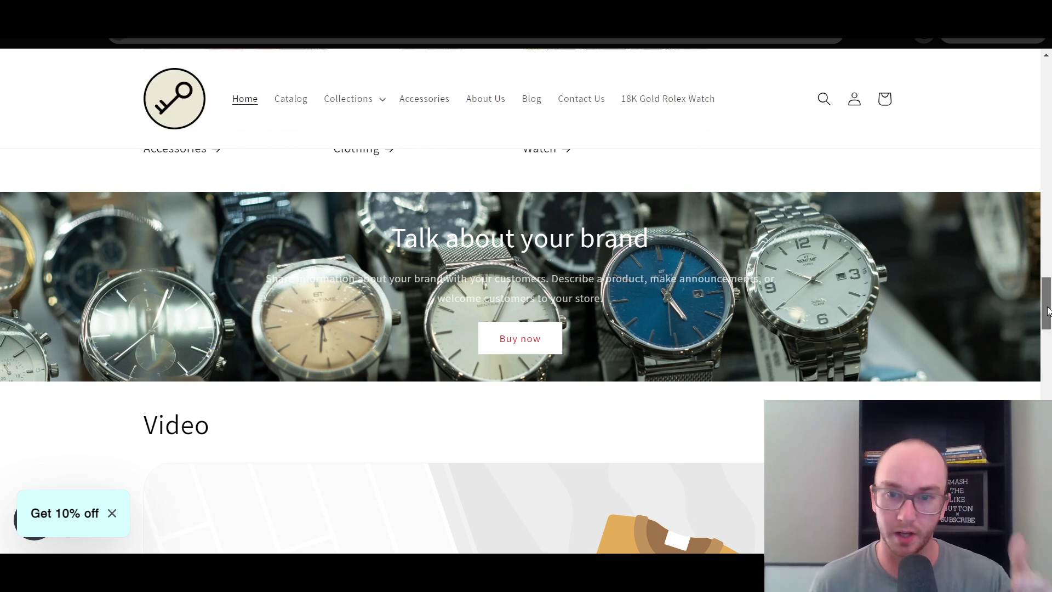
drag(1047, 311, 1048, 397)
scroll(911, 340, down, 5)
scroll(911, 340, up, 1)
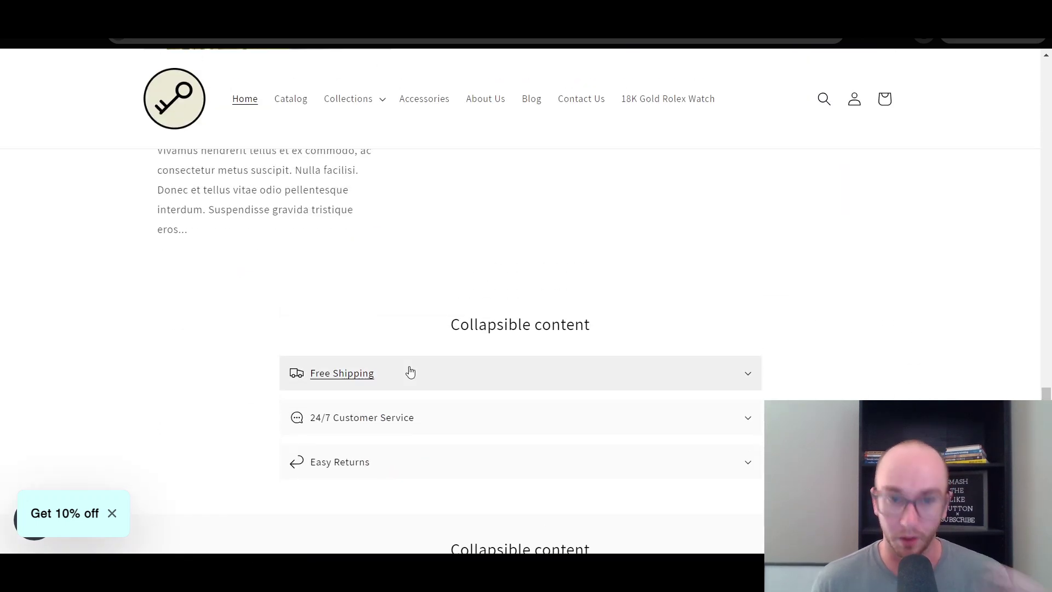
scroll(878, 359, up, 15)
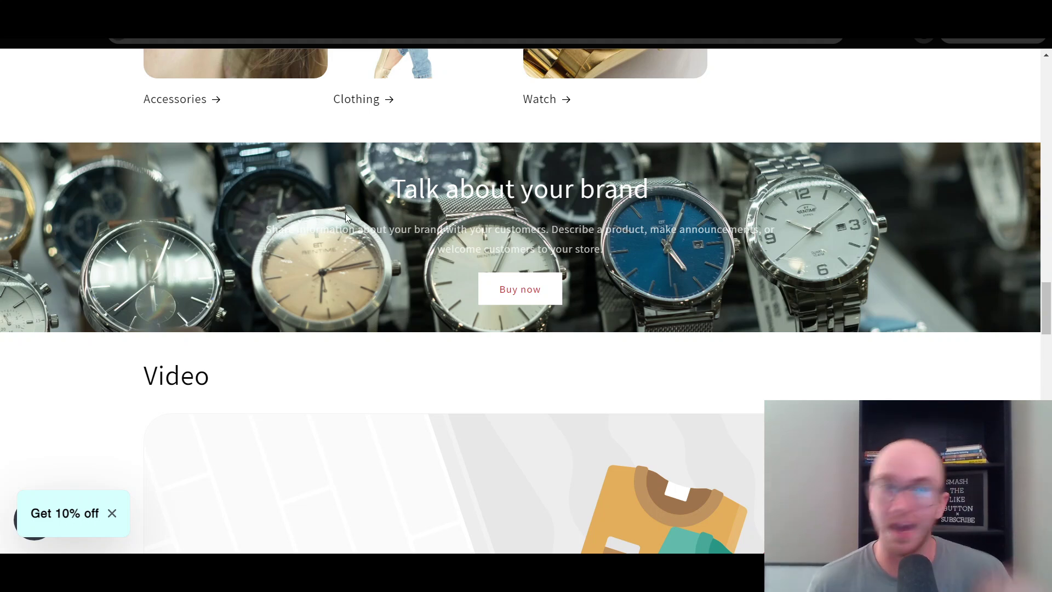
Leave the storefront preview and open the Files list in the store admin's Content area.
key(ctrl+w)
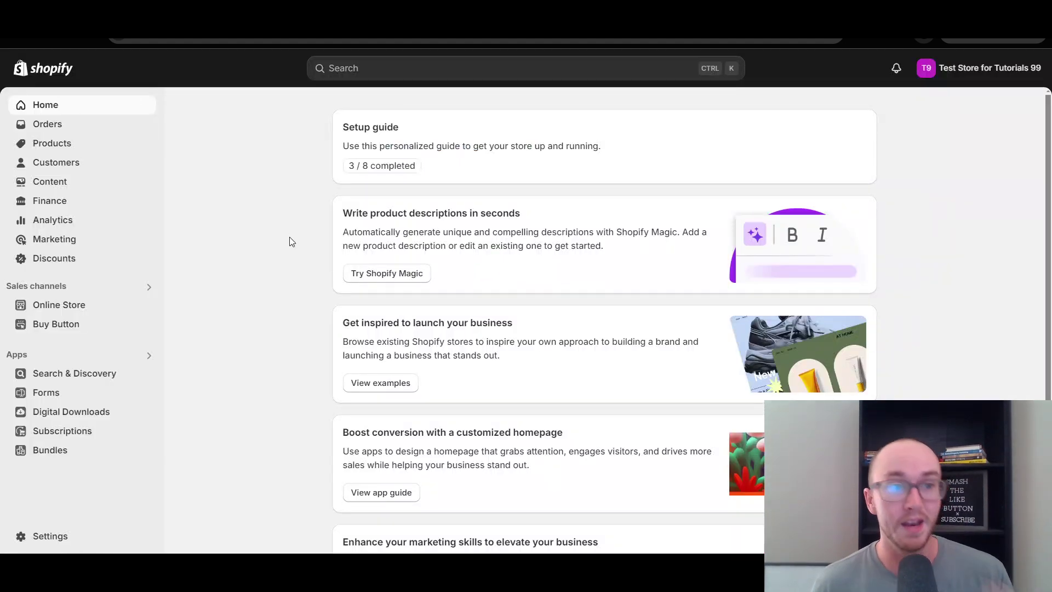
click(82, 181)
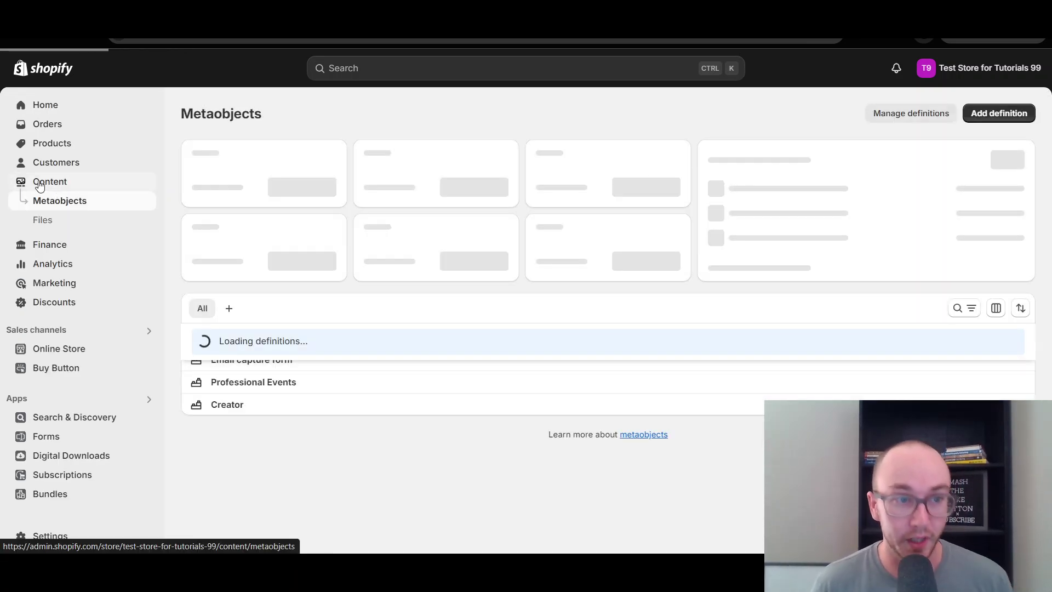
click(47, 224)
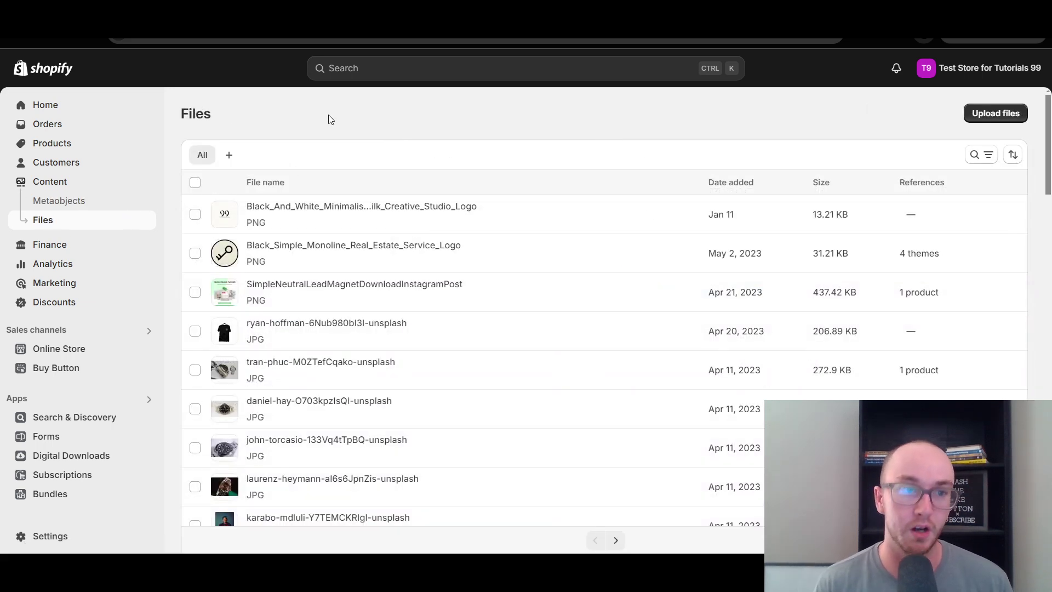
Search the store admin for "files", dismiss the search, and look through the list of uploaded files.
click(368, 78)
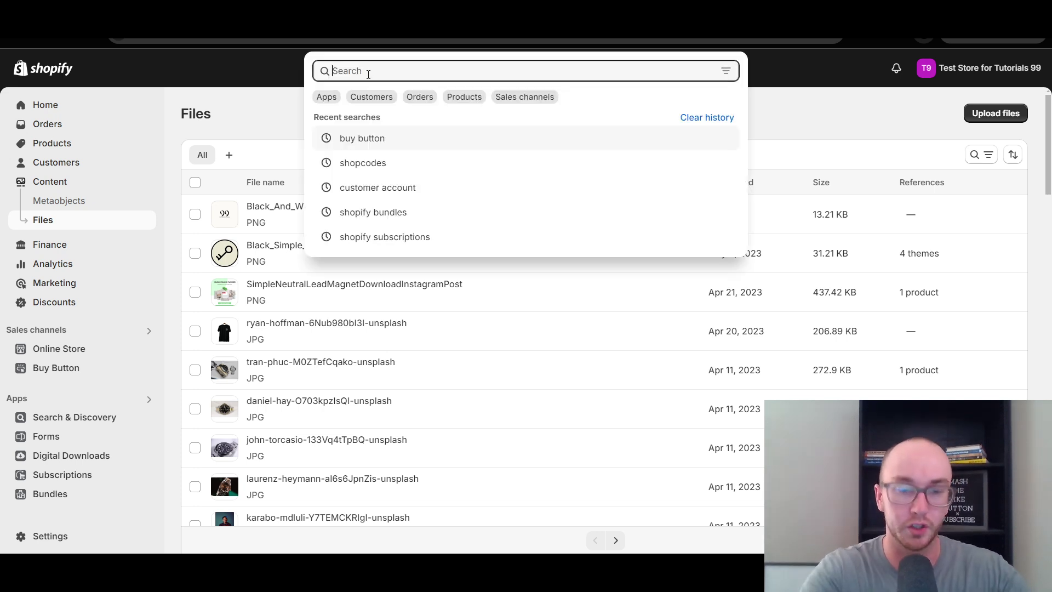
text(files)
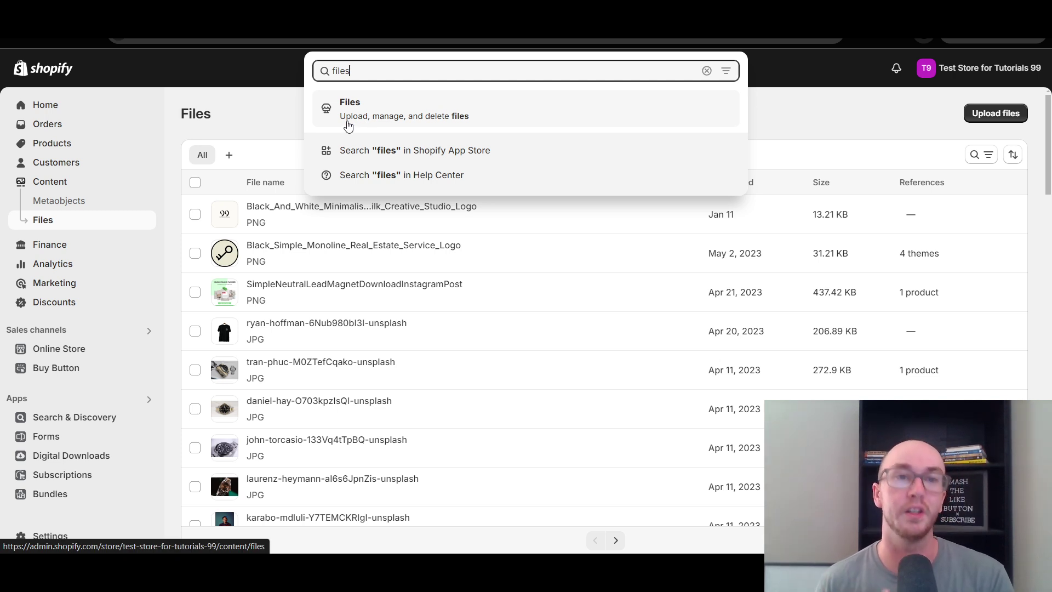
click(294, 109)
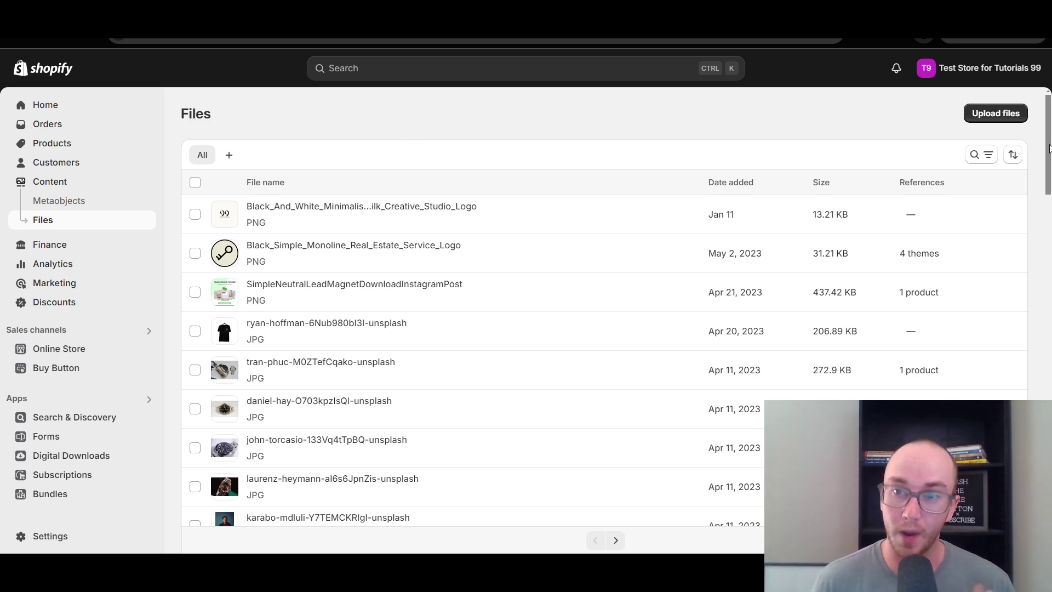
scroll(1049, 148, down, 5)
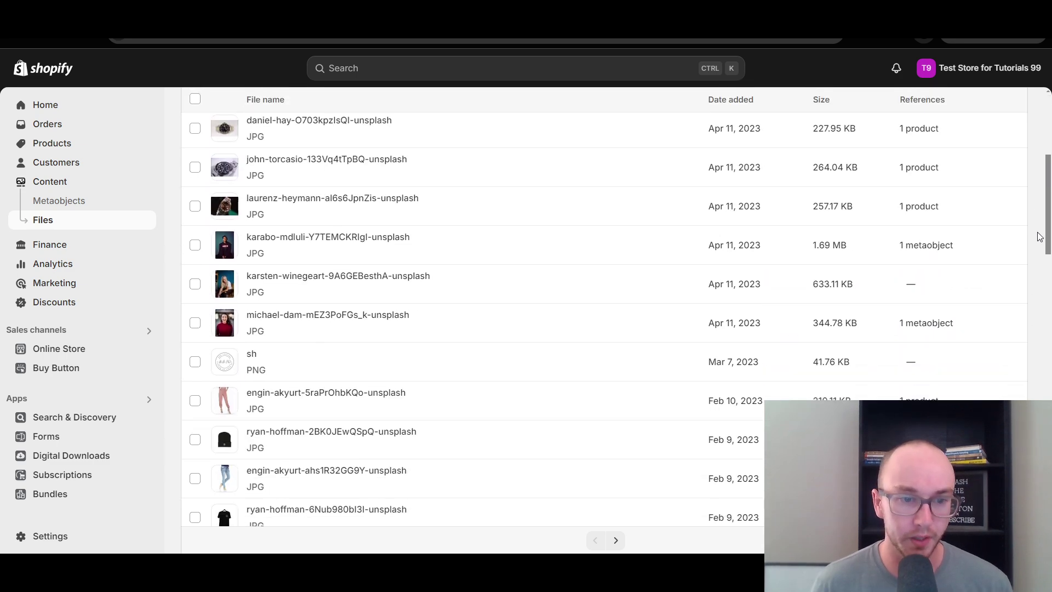
scroll(1040, 236, down, 2)
scroll(1041, 164, up, 8)
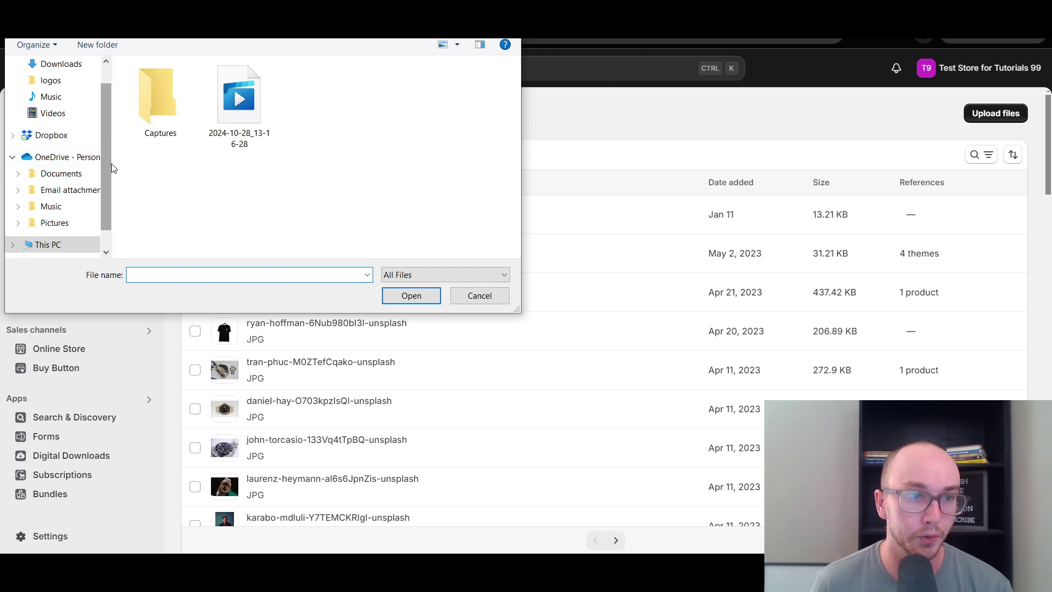
scroll(108, 160, up, 1)
scroll(107, 156, down, 1)
scroll(103, 135, up, 1)
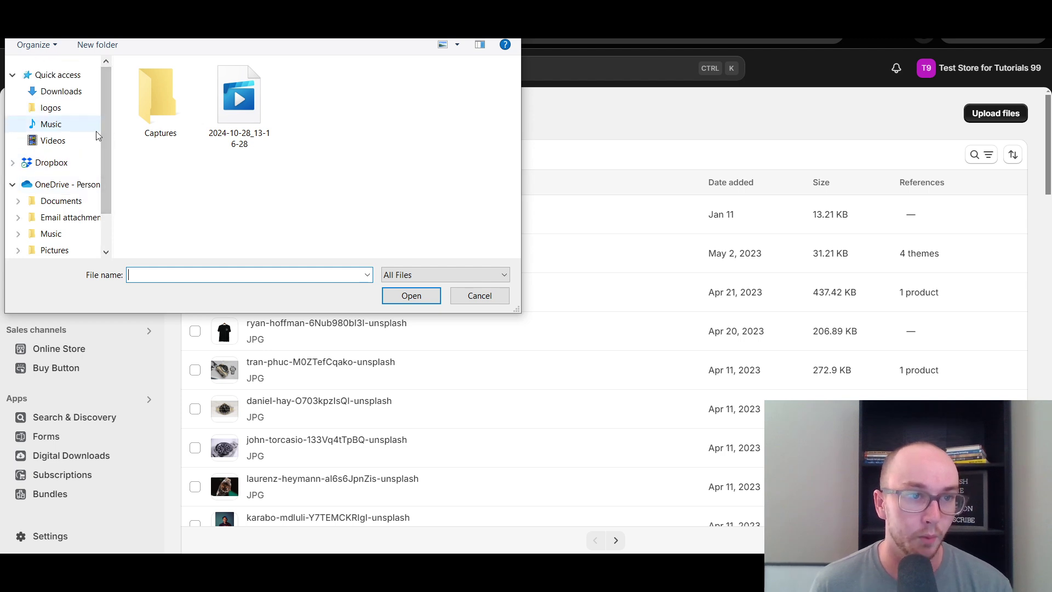
scroll(106, 159, down, 2)
scroll(107, 174, up, 1)
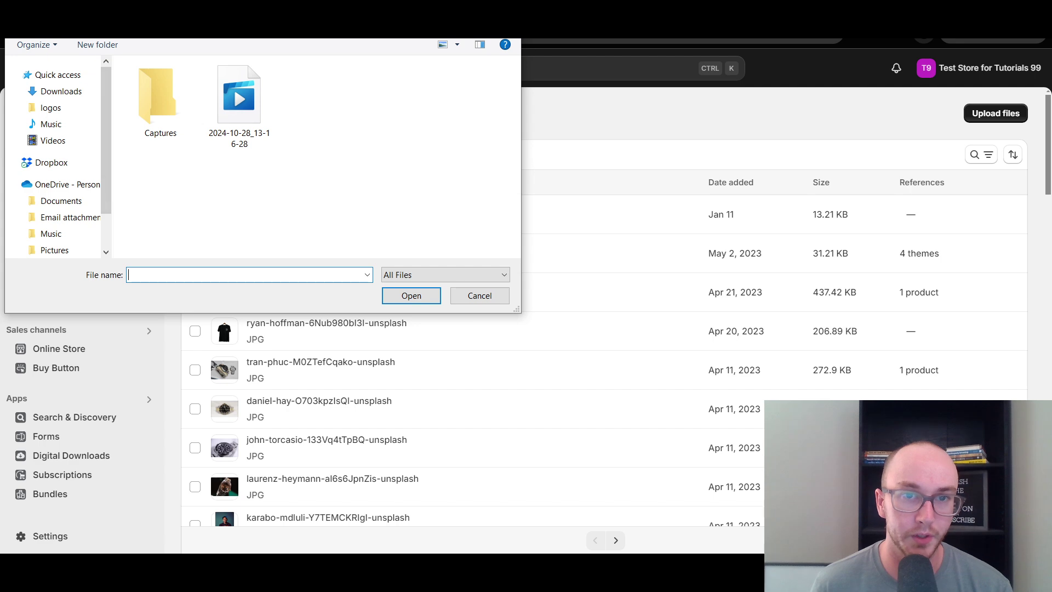
key(Escape)
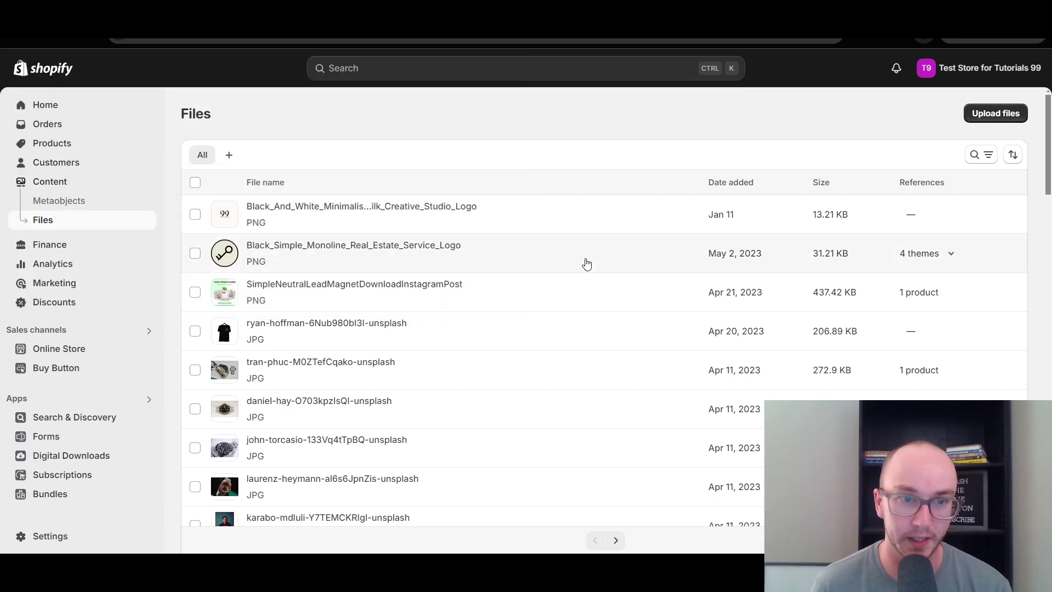
Copy the link of the pocket-watch-on-black image from the files list.
scroll(1049, 186, down, 9)
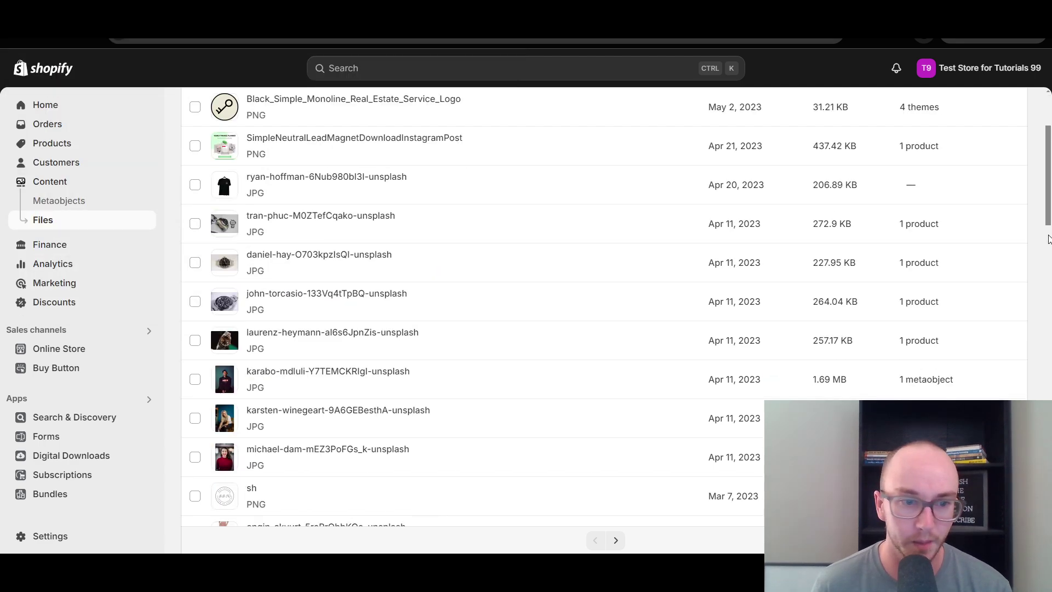
scroll(1050, 321, down, 15)
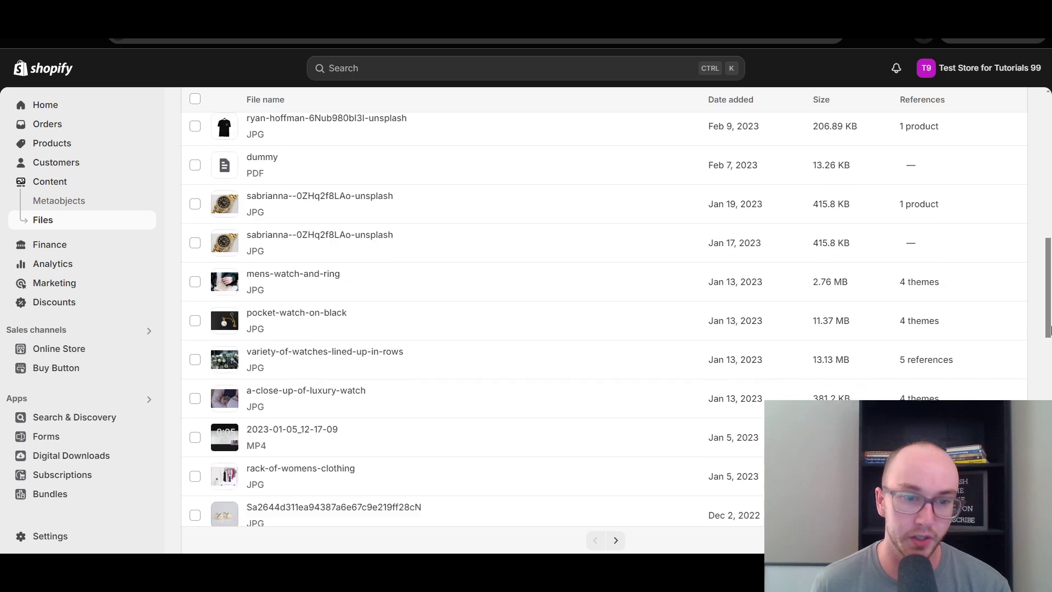
scroll(1028, 352, up, 12)
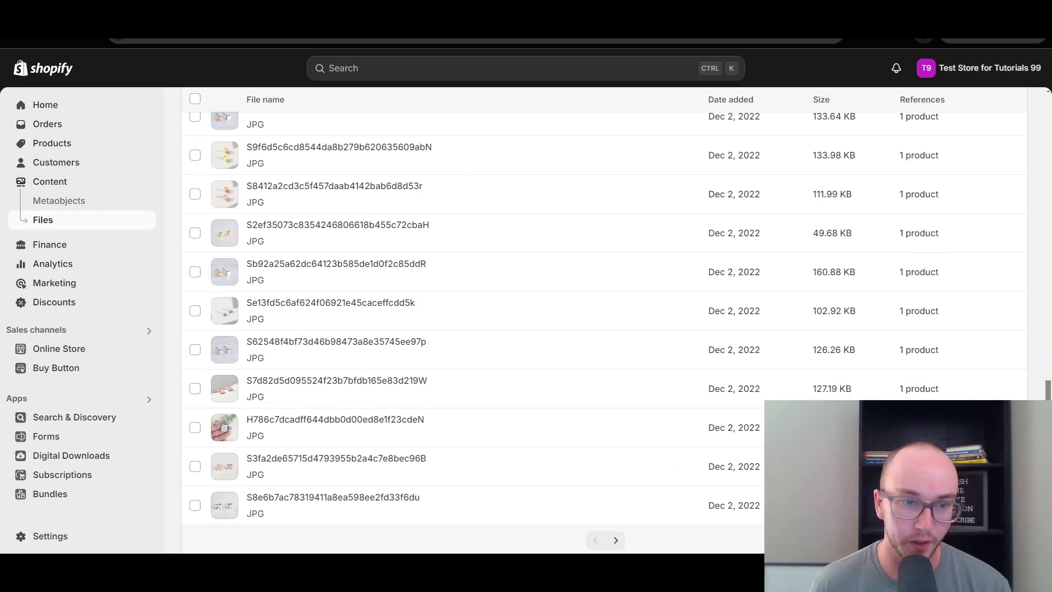
scroll(1028, 352, up, 2)
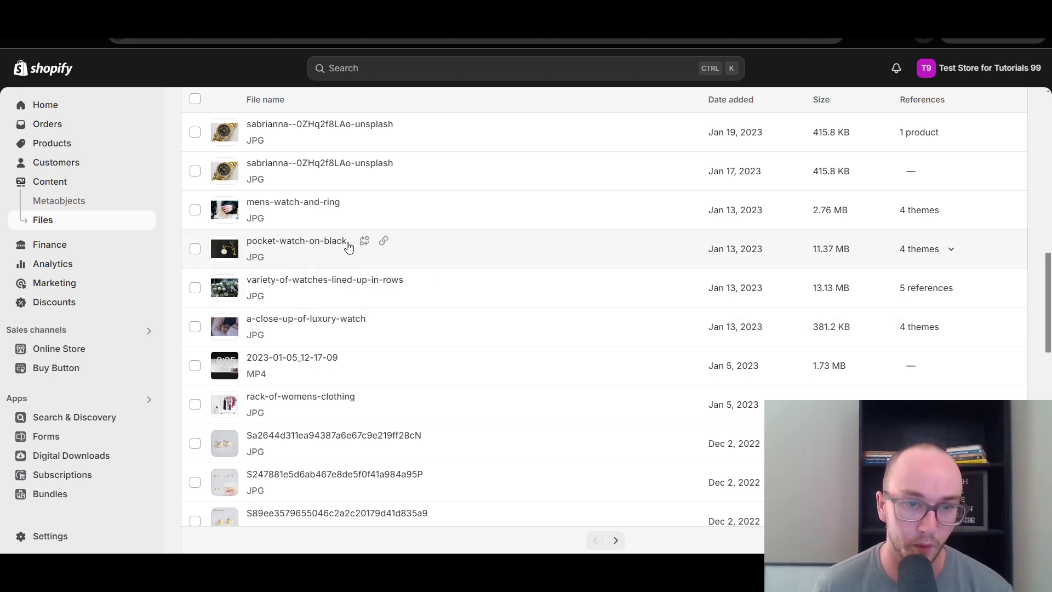
click(385, 249)
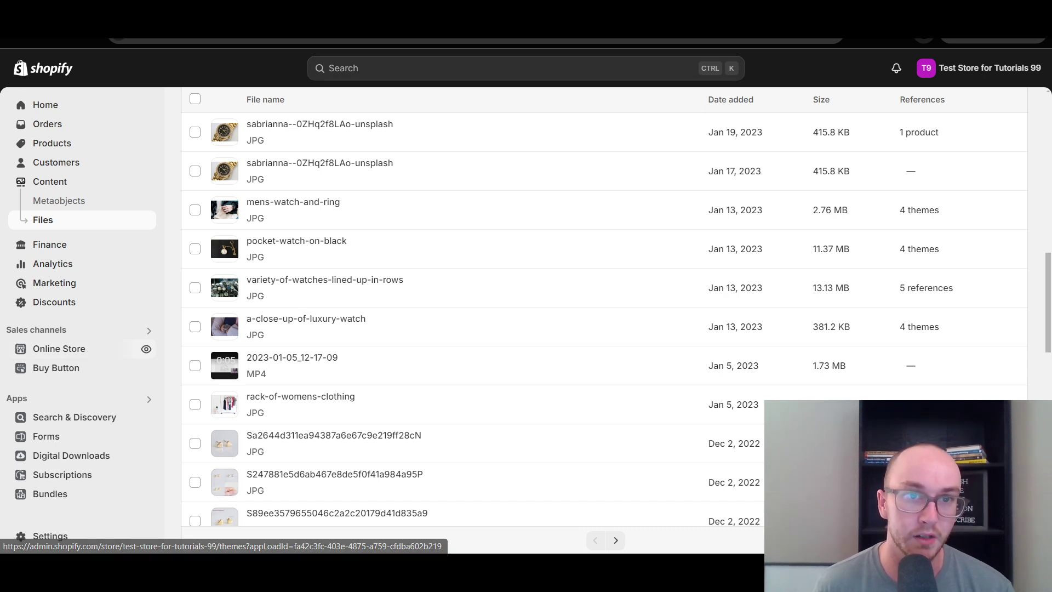
click(84, 353)
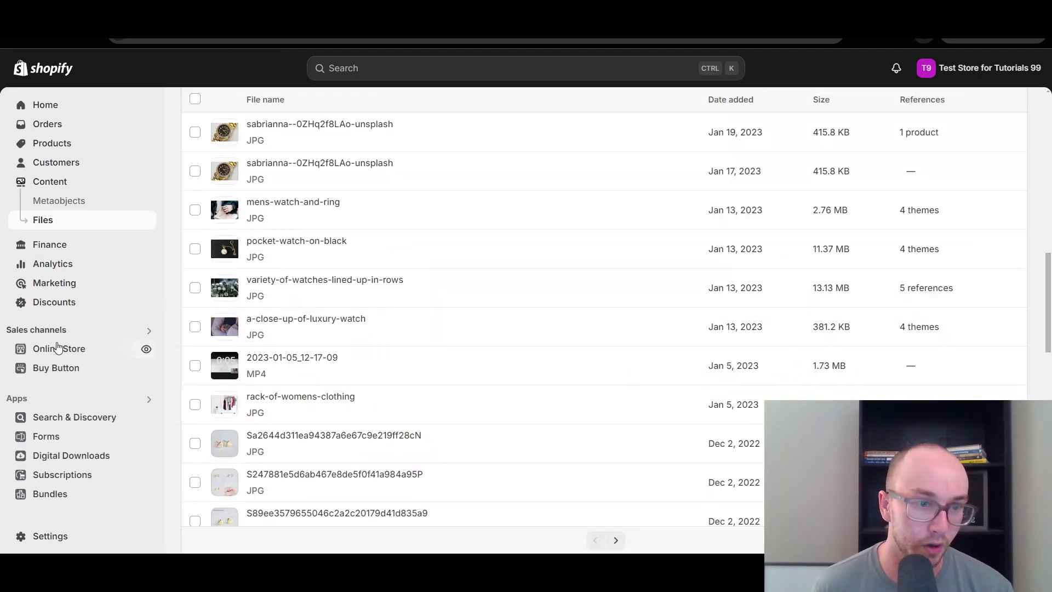
right_click(63, 349)
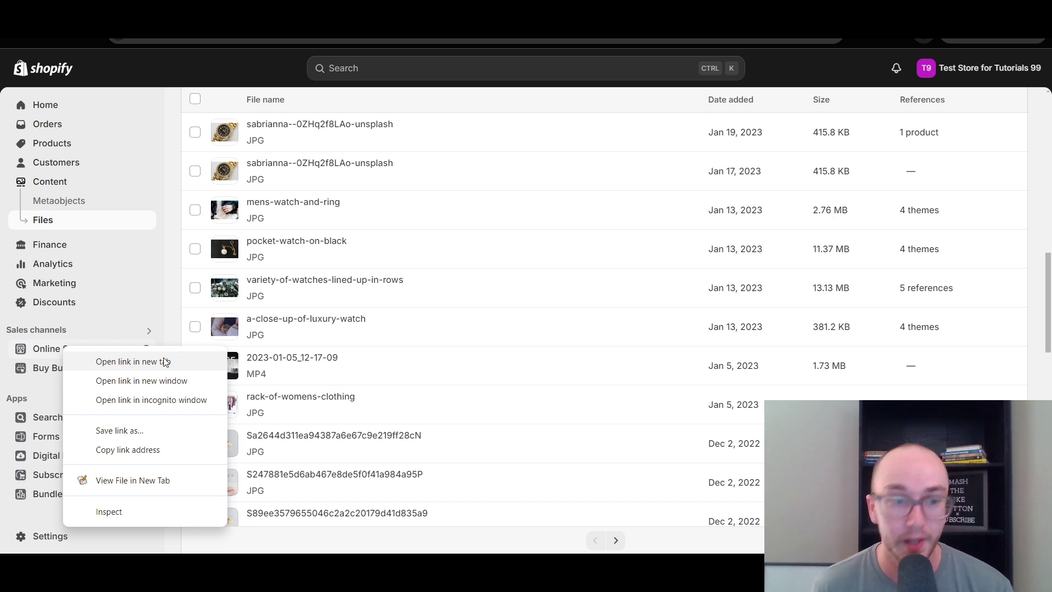
click(172, 329)
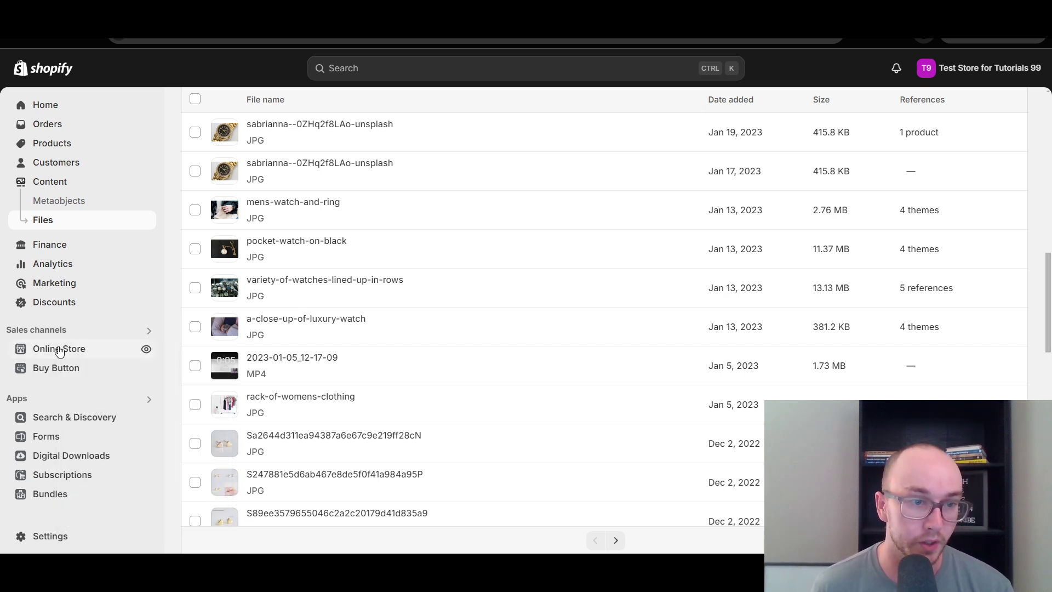
right_click(89, 352)
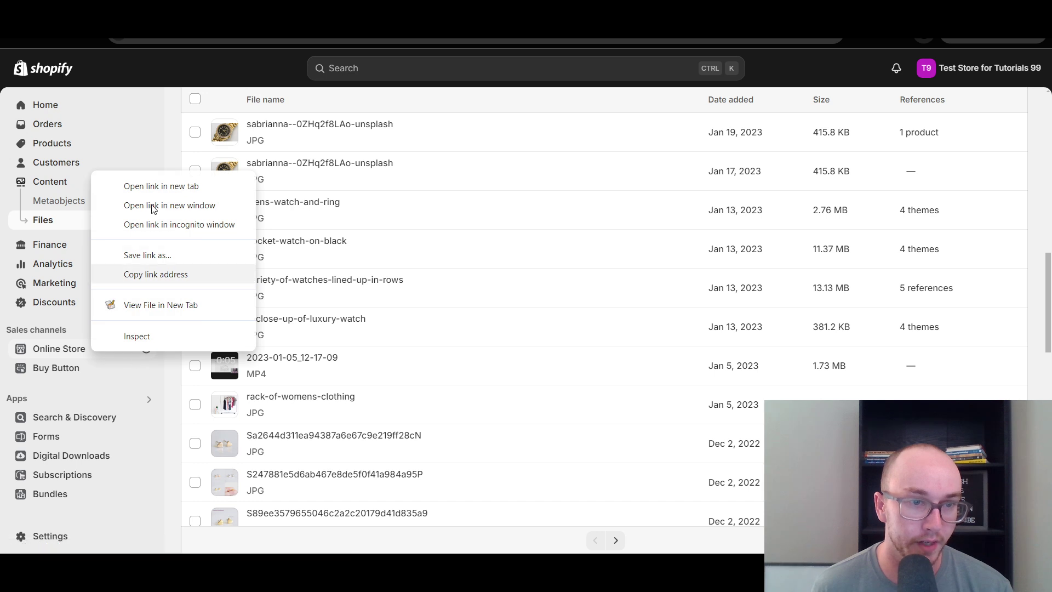
click(176, 156)
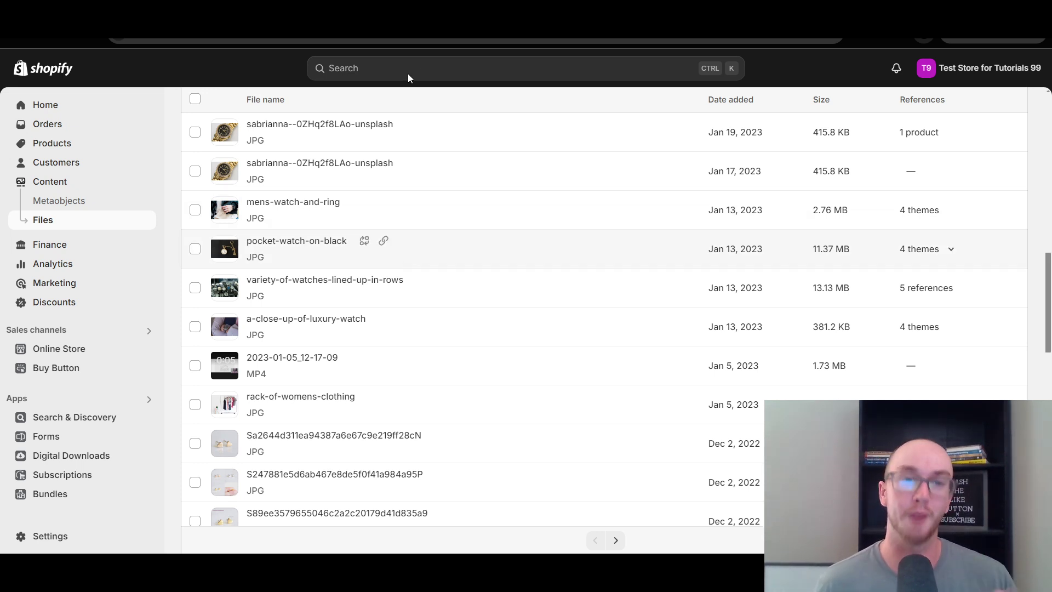
Go to the online store's themes and open the current Dawn theme for customizing.
click(58, 349)
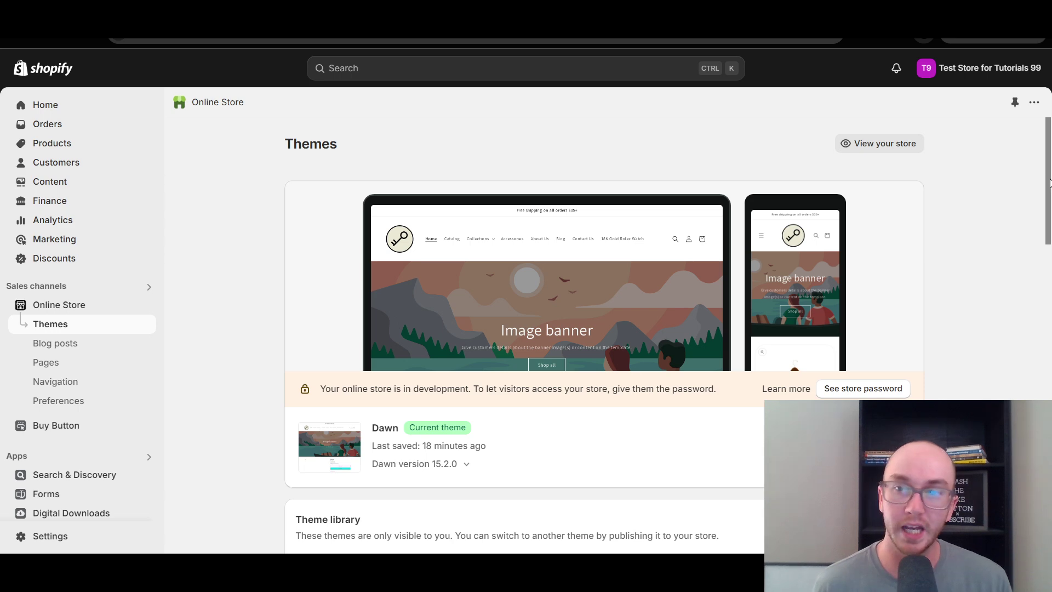
drag(1049, 183, 1048, 214)
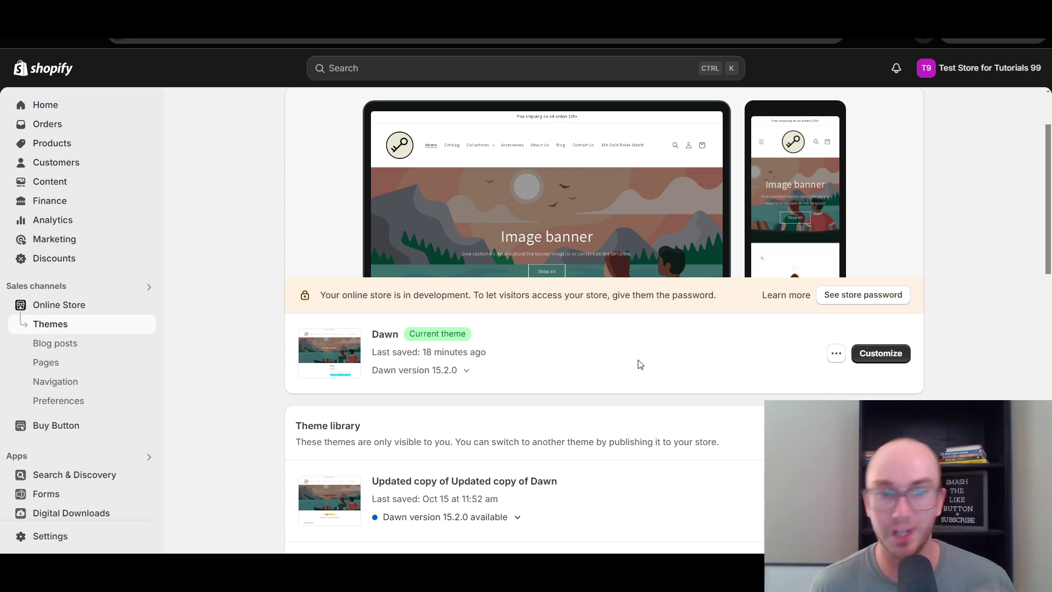
scroll(613, 378, down, 5)
scroll(612, 380, up, 5)
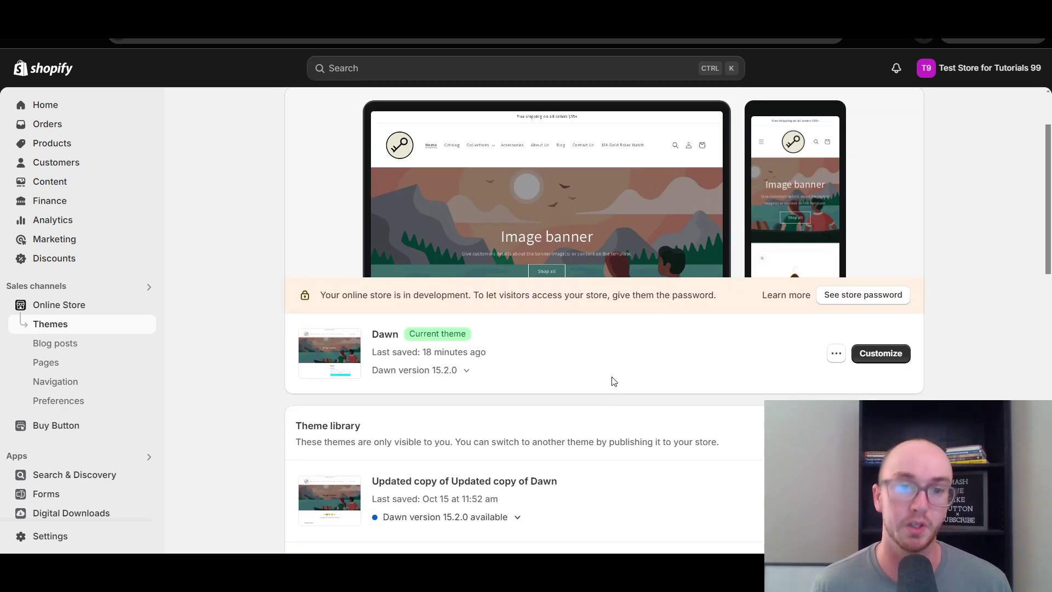
scroll(613, 380, down, 2)
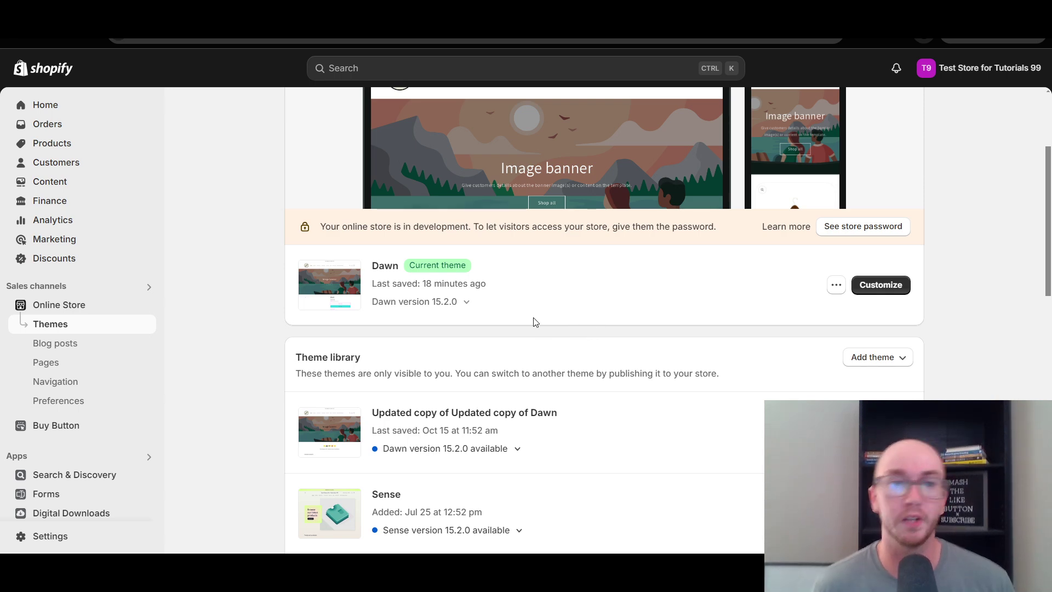
scroll(851, 219, down, 1)
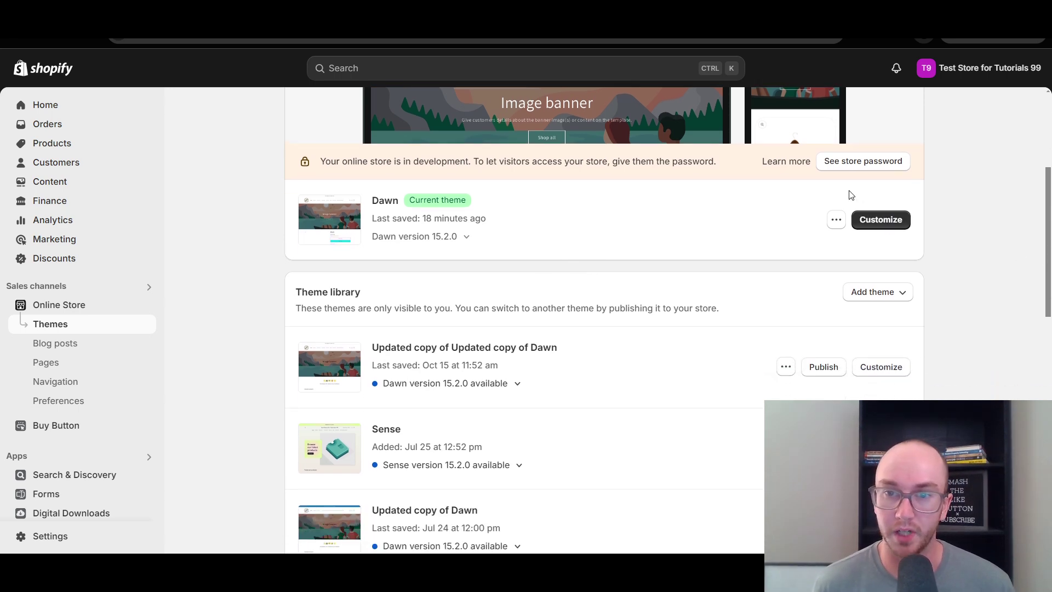
click(886, 220)
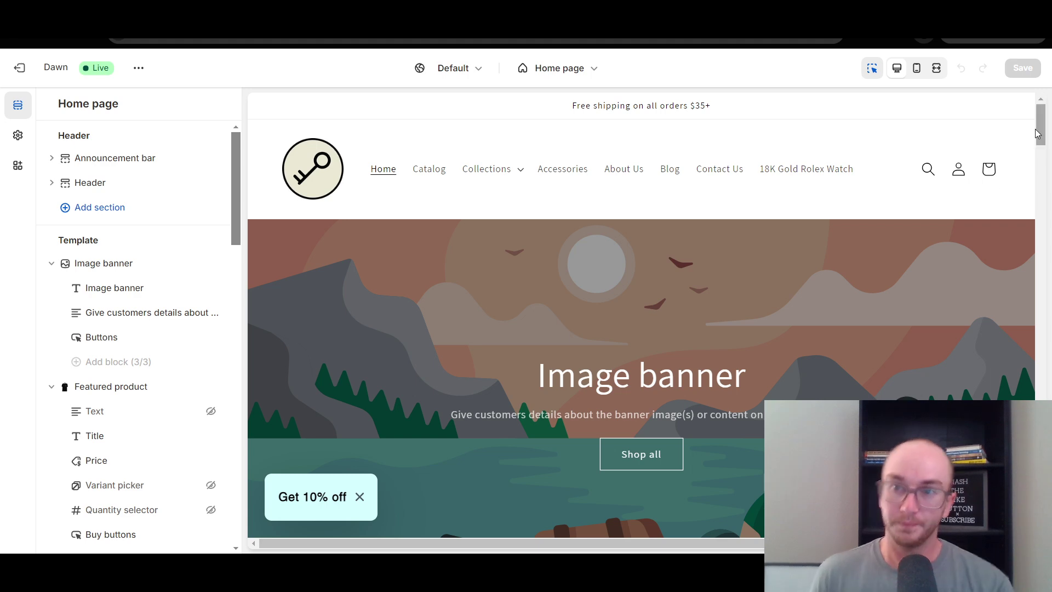
Select the Featured product section on the home page and examine its product, color scheme and media settings.
drag(1038, 134, 1038, 169)
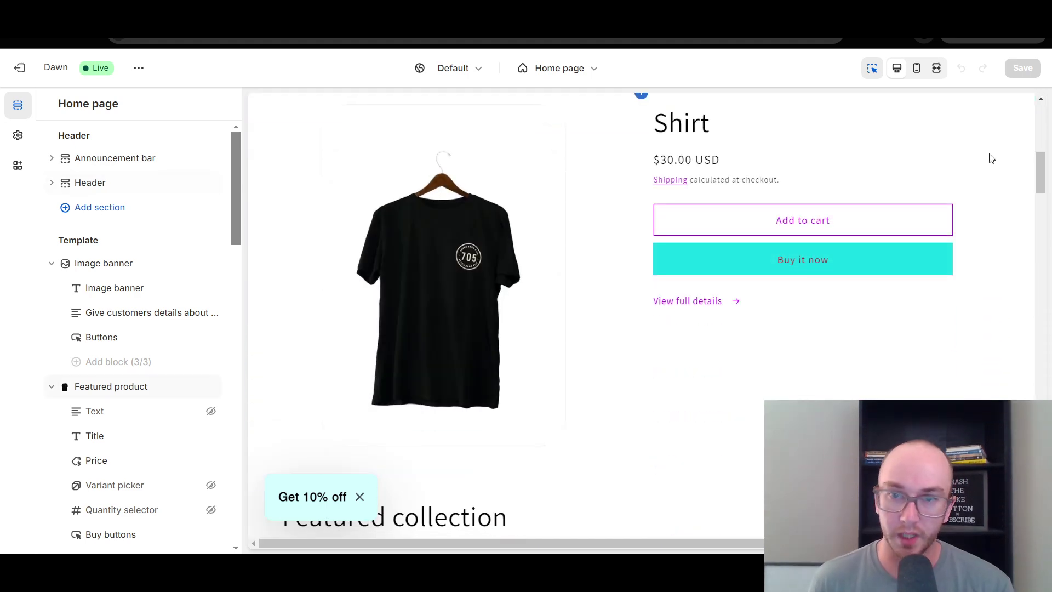
click(716, 348)
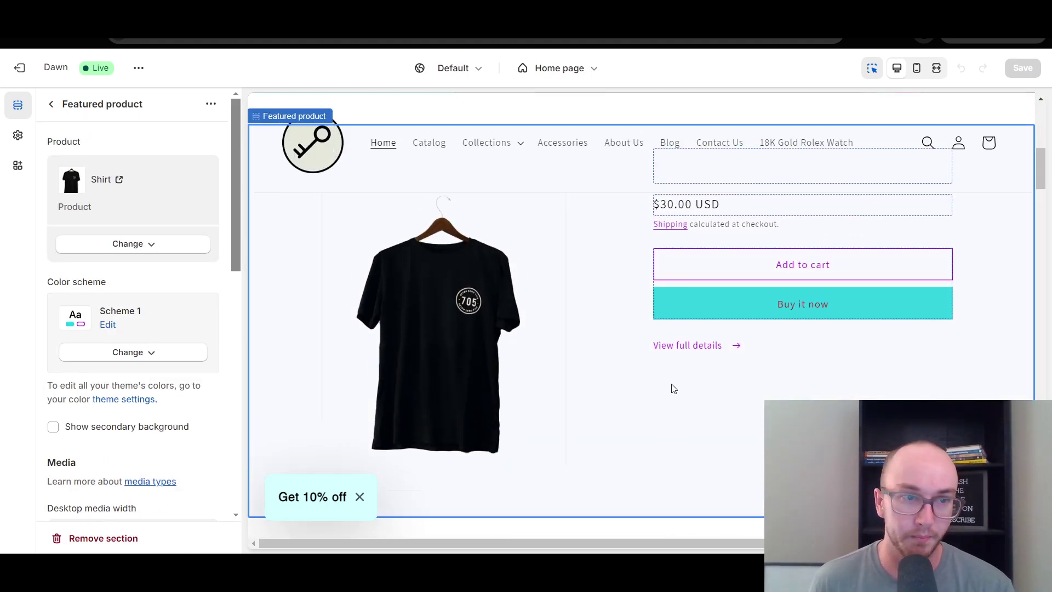
scroll(223, 353, down, 5)
scroll(223, 353, down, 6)
scroll(223, 353, up, 11)
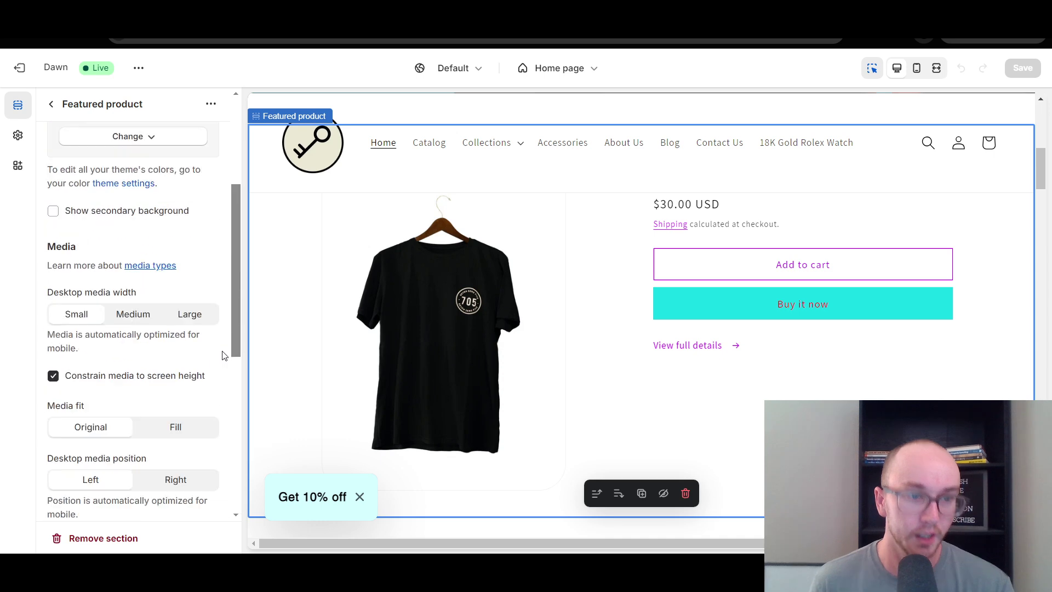
scroll(220, 362, down, 4)
scroll(149, 319, up, 4)
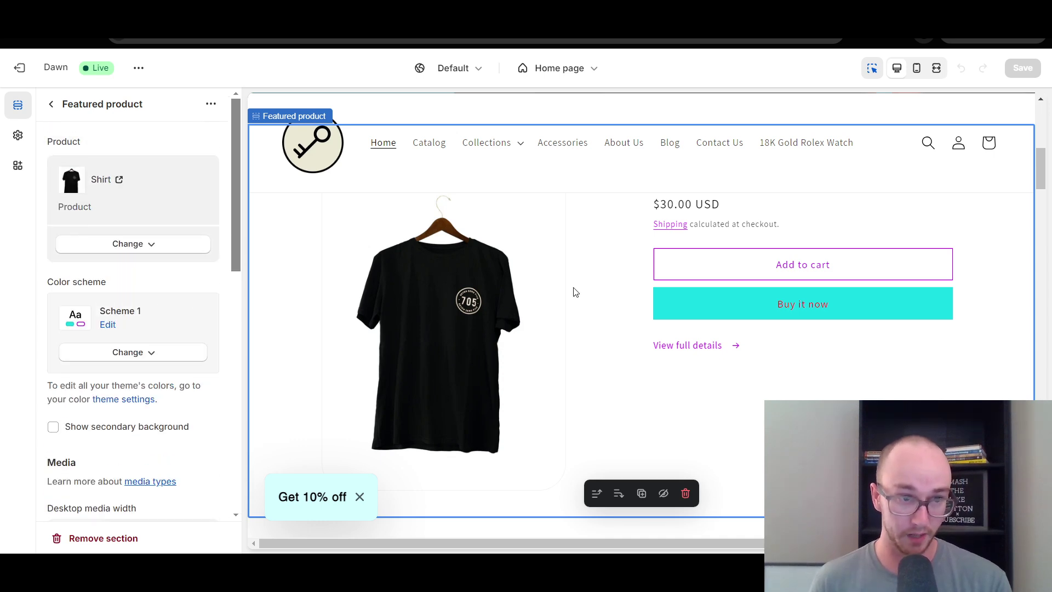
Look through the home page preview from the image banner down to the Video section for places that use images.
scroll(915, 321, up, 1)
scroll(913, 334, down, 5)
scroll(906, 345, down, 2)
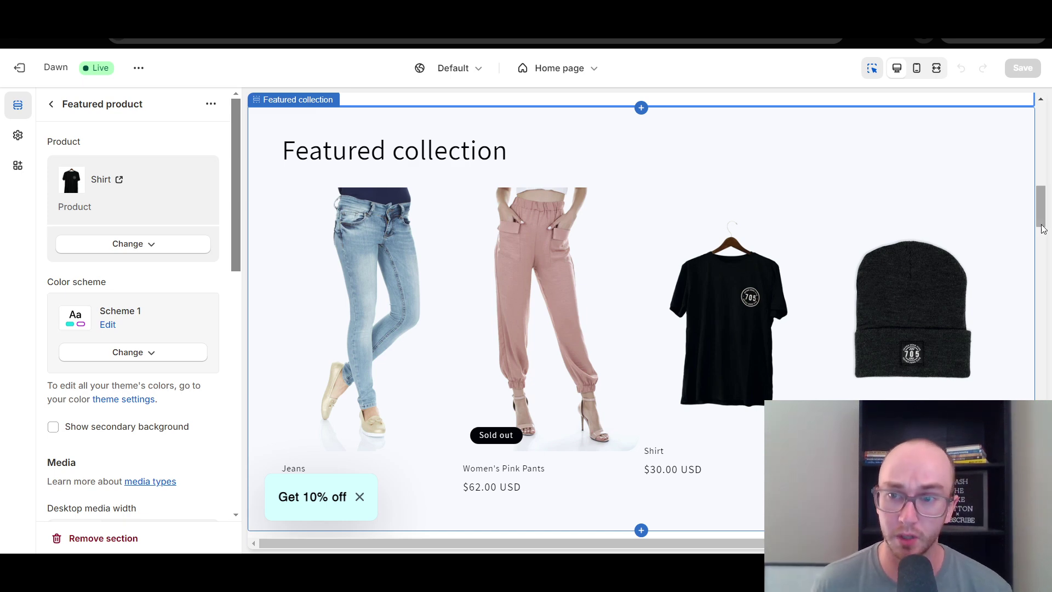
drag(1041, 207, 1043, 155)
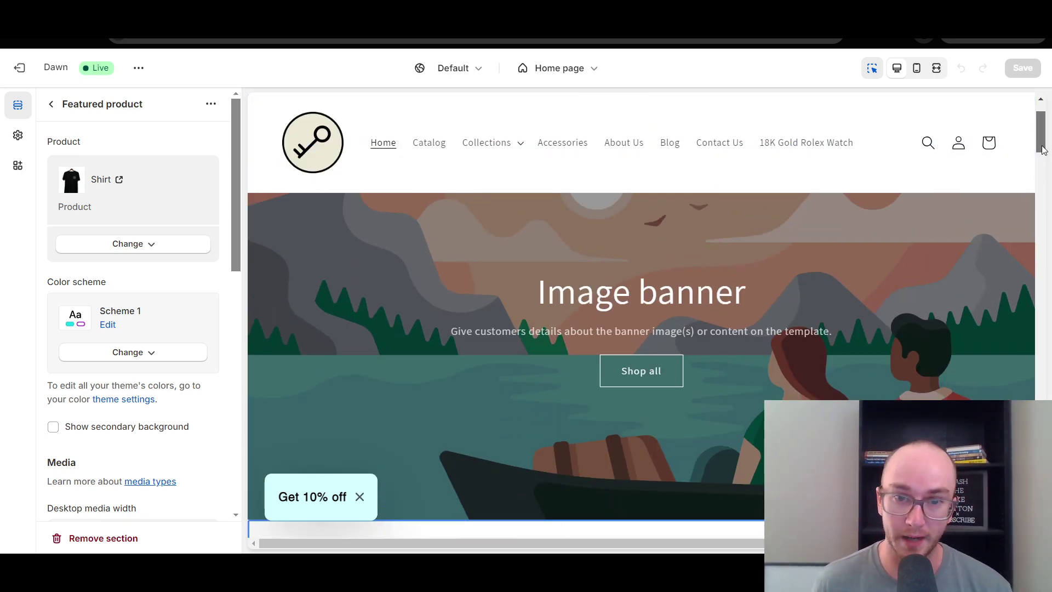
scroll(679, 373, up, 1)
scroll(680, 374, down, 1)
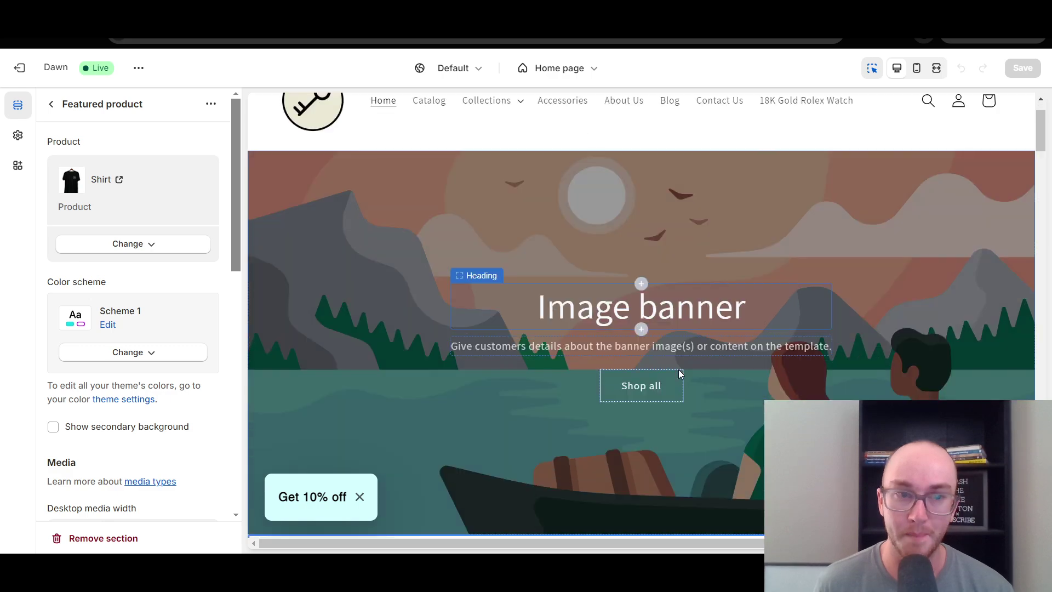
drag(1042, 145, 1048, 310)
scroll(676, 286, down, 3)
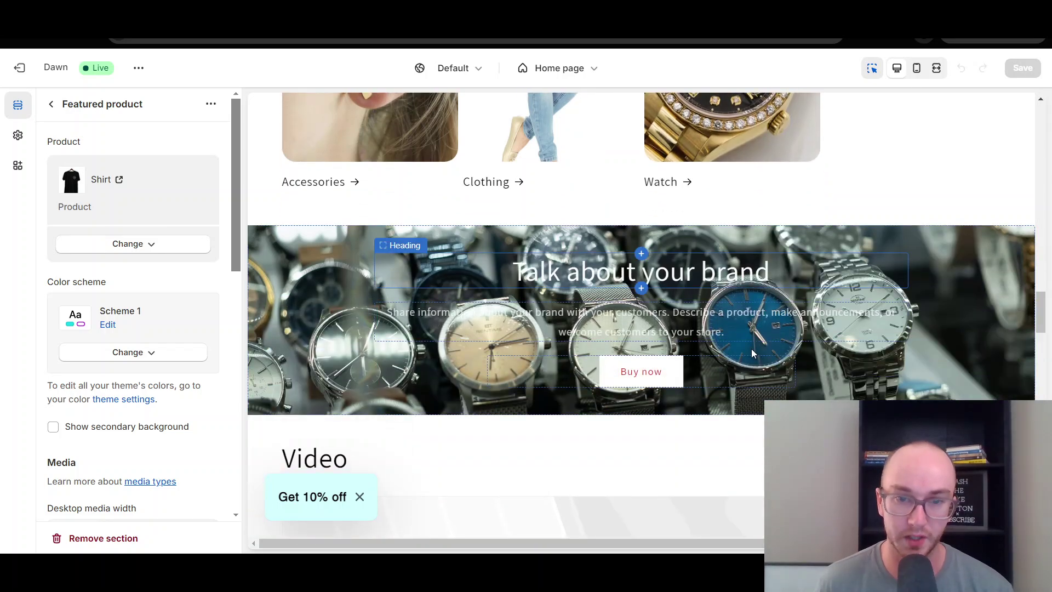
scroll(545, 269, down, 3)
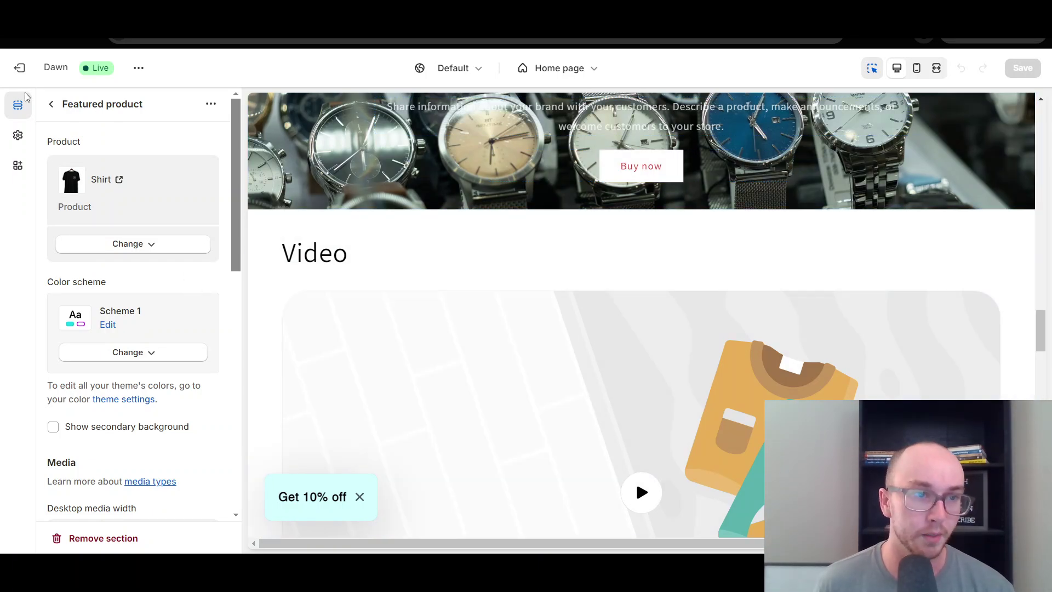
mouse_move(644, 224)
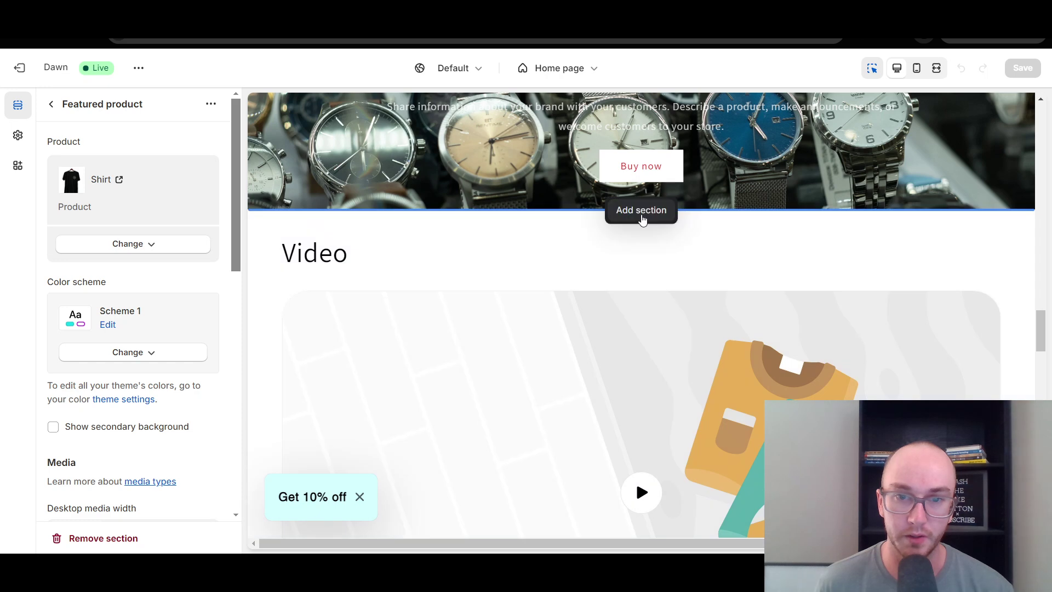
click(641, 214)
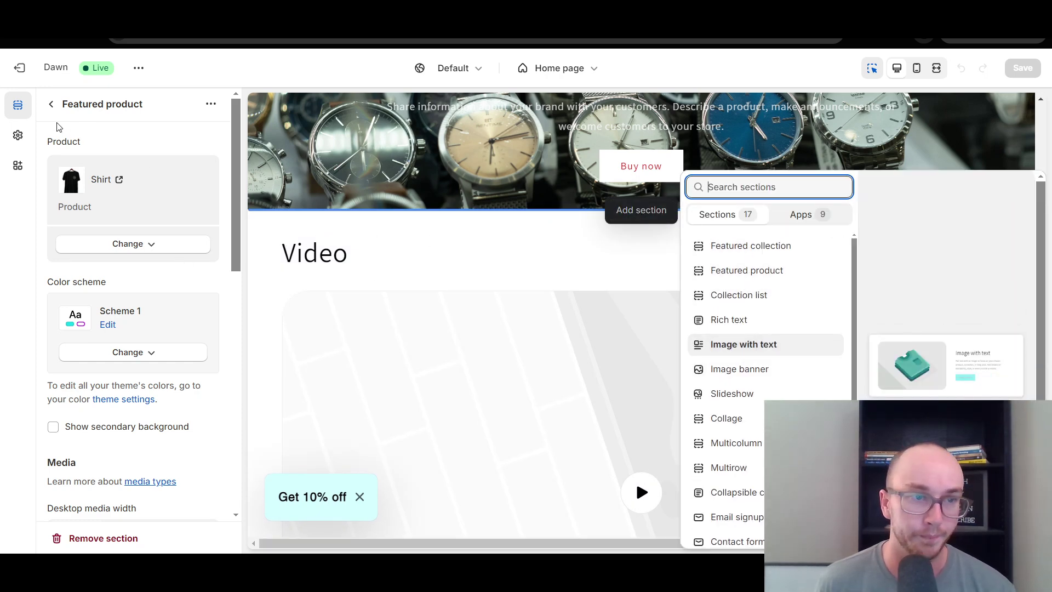
click(143, 196)
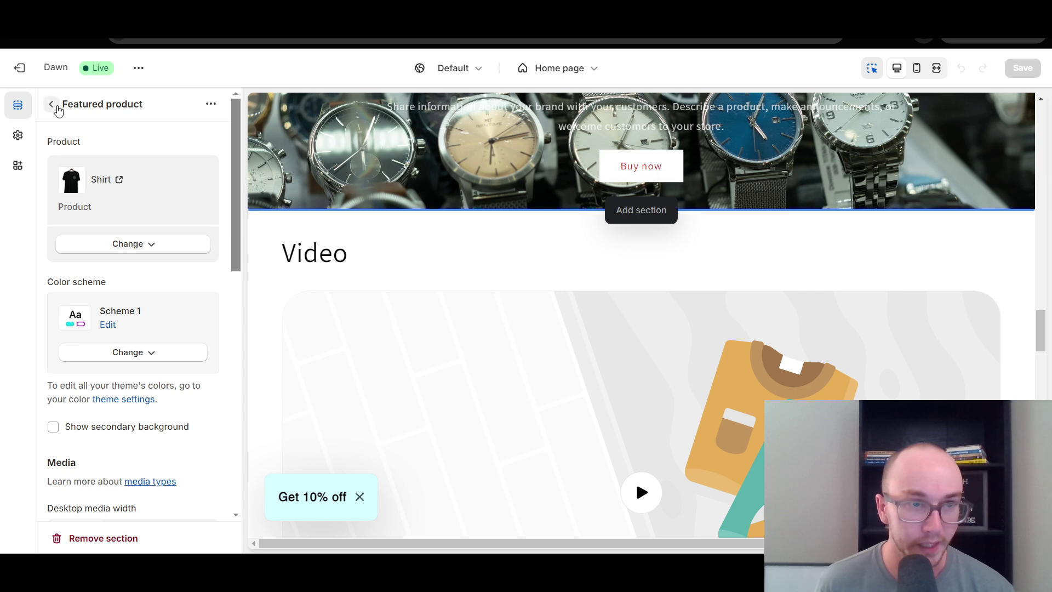
Add a Multicolumn section to the home page between the Rich text and Video sections.
click(51, 104)
drag(236, 207, 243, 401)
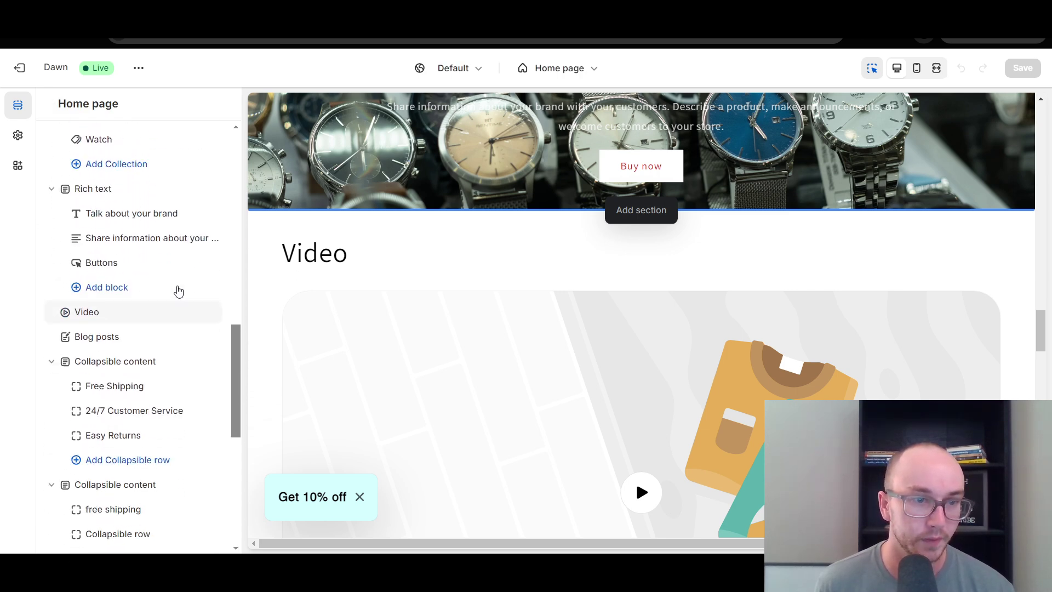
click(133, 299)
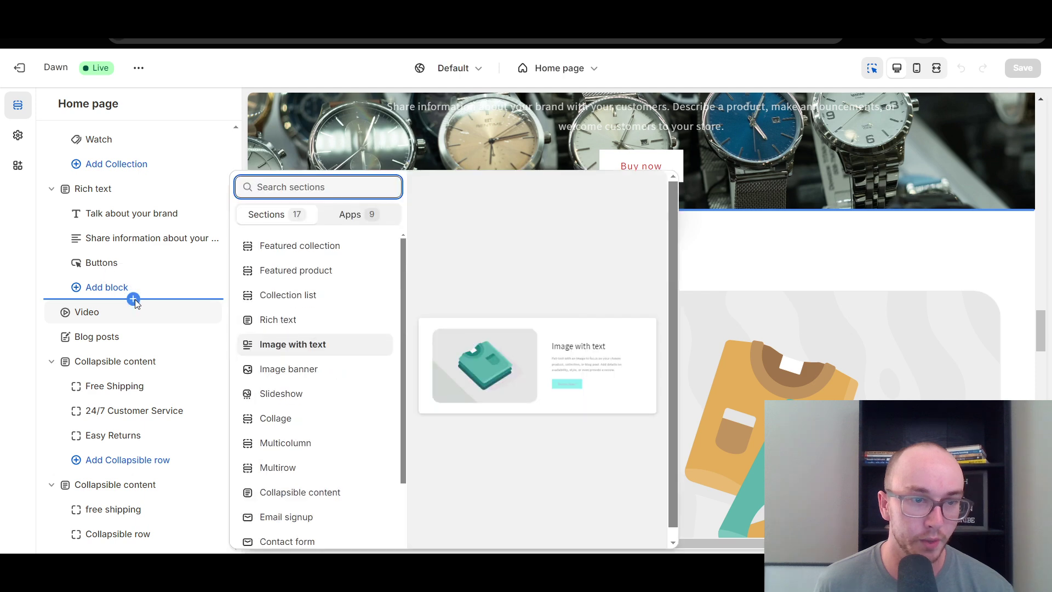
scroll(402, 318, down, 1)
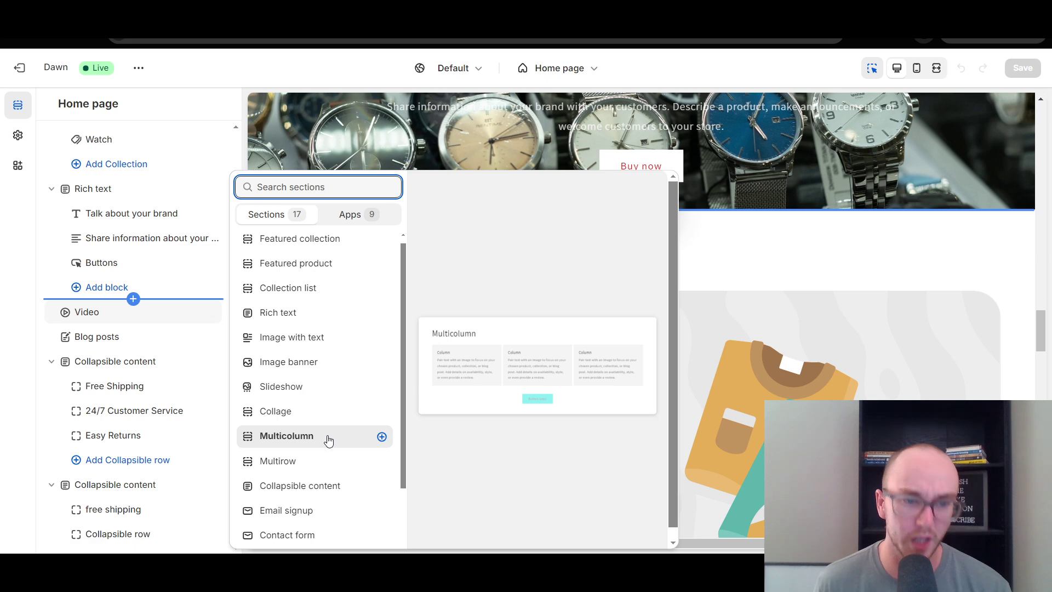
click(329, 439)
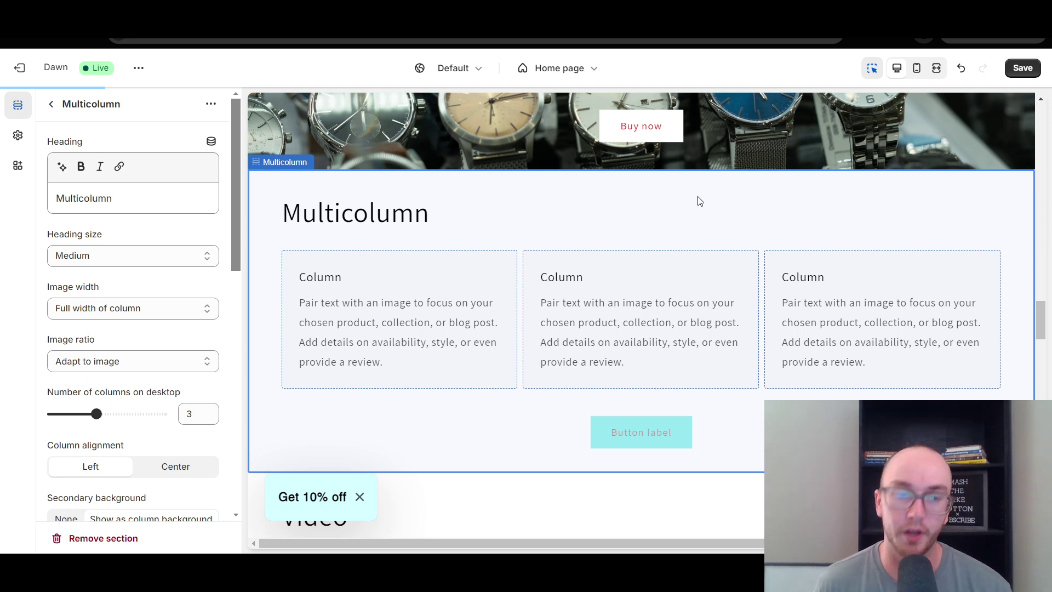
Look over the new Multicolumn section and browse the list of customizable pages, including the Products and Collections entries.
scroll(1040, 323, down, 1)
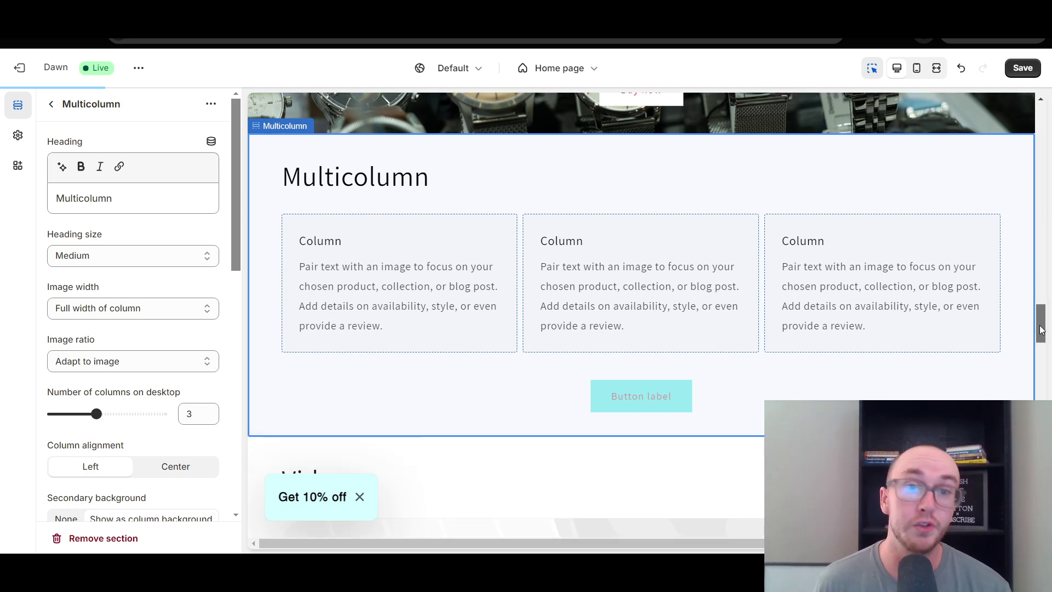
scroll(1040, 323, up, 1)
drag(1041, 323, 1037, 300)
scroll(484, 302, down, 5)
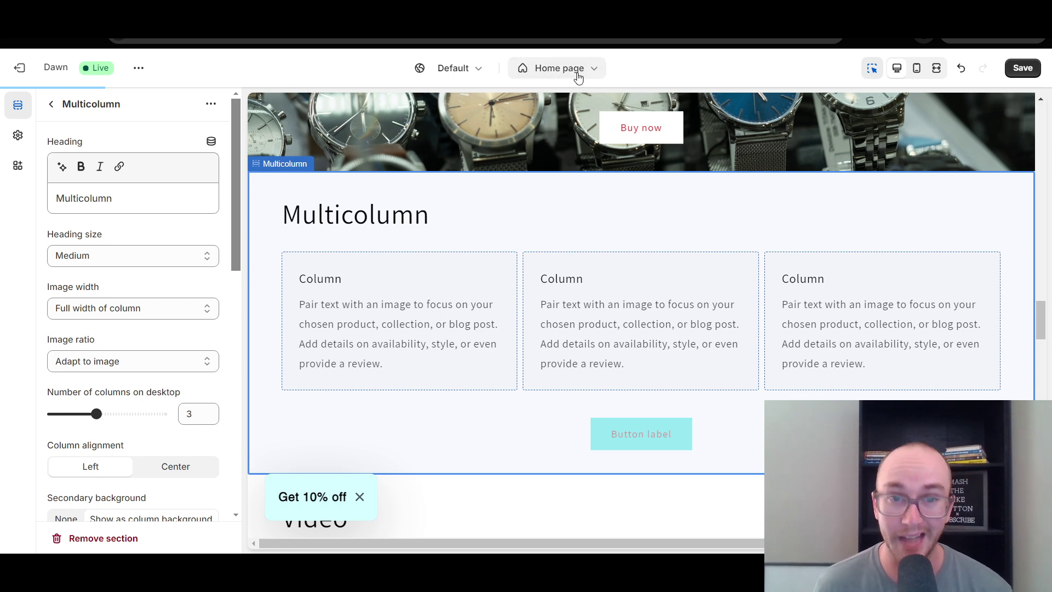
click(577, 74)
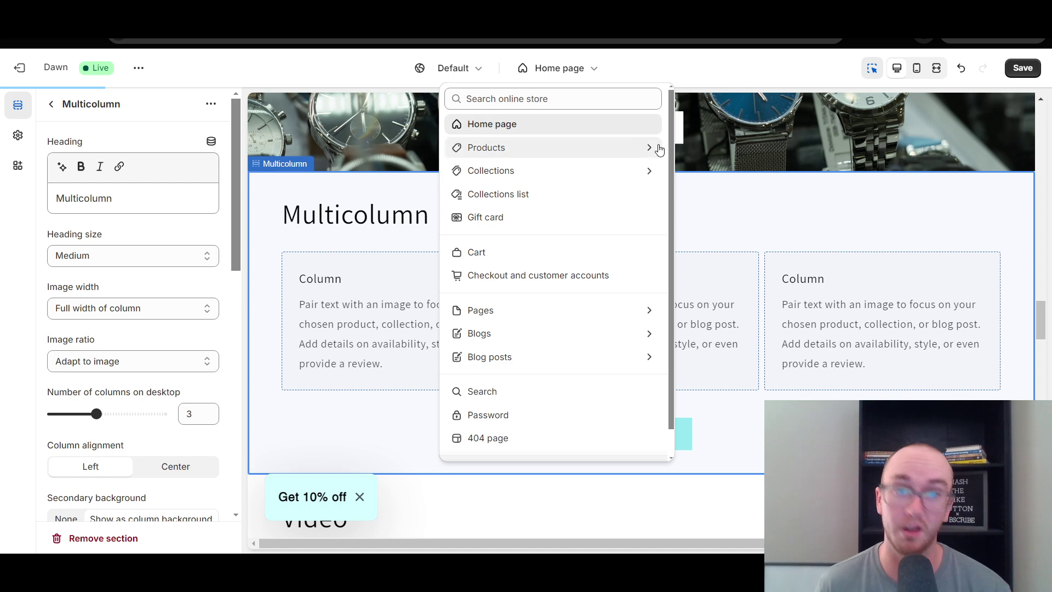
click(656, 148)
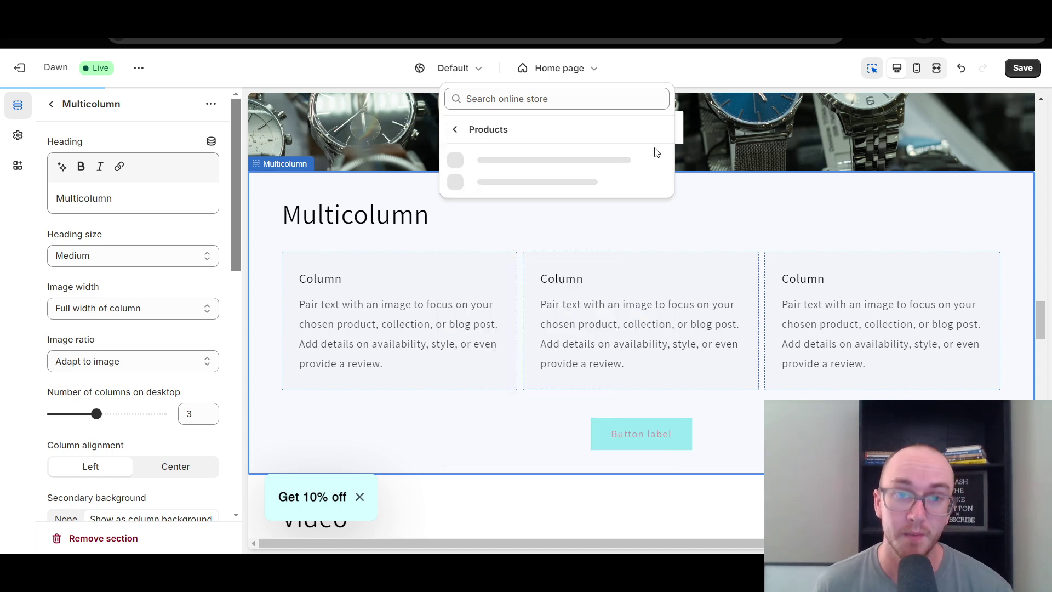
click(455, 129)
click(648, 174)
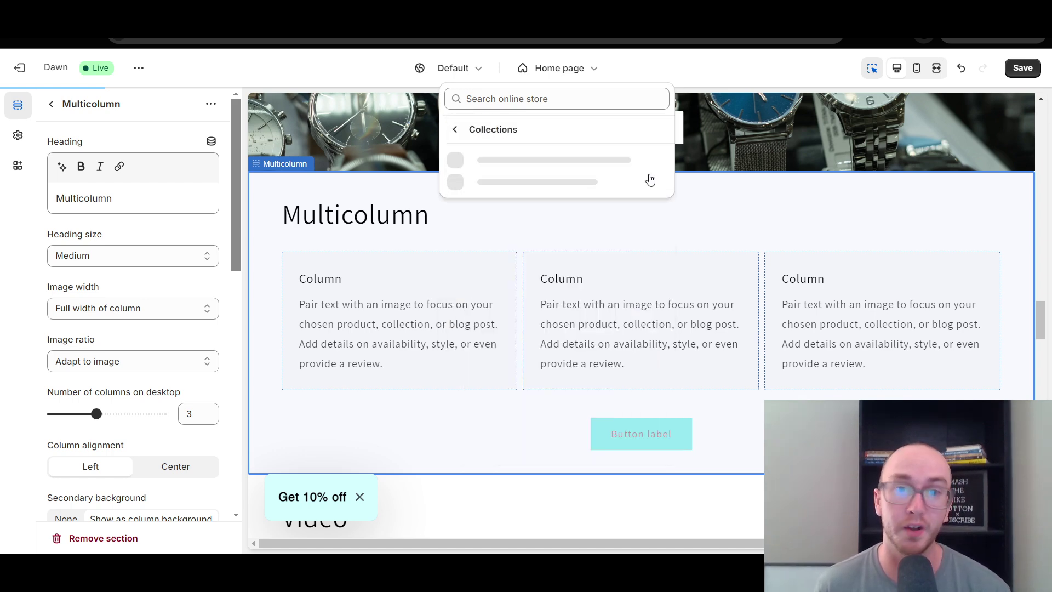
click(454, 130)
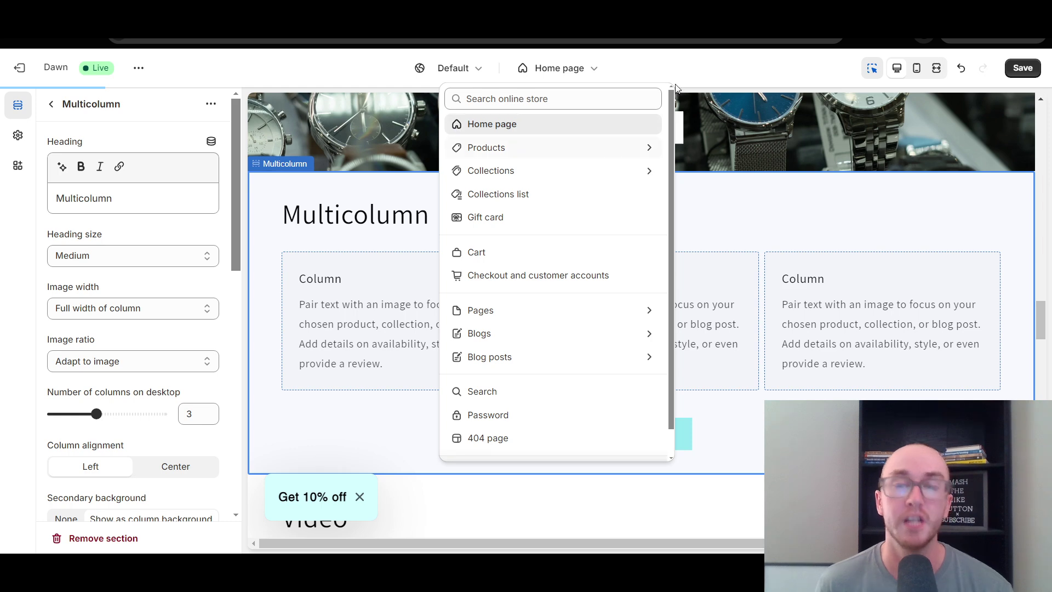
click(699, 67)
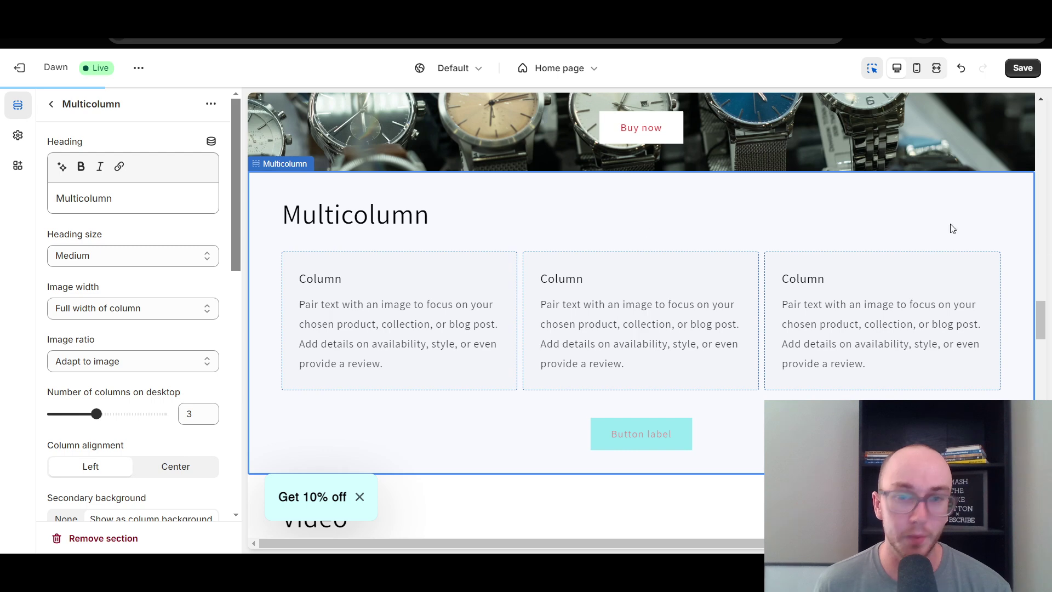
Go through the Multicolumn section's settings and expand its Custom CSS area.
drag(233, 222, 238, 302)
scroll(237, 303, down, 7)
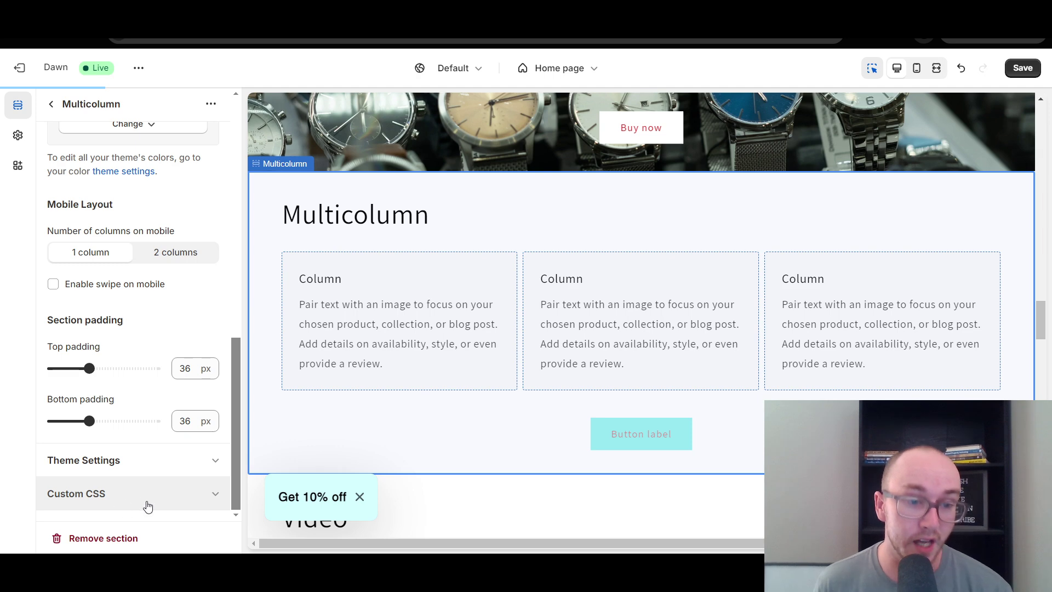
click(145, 497)
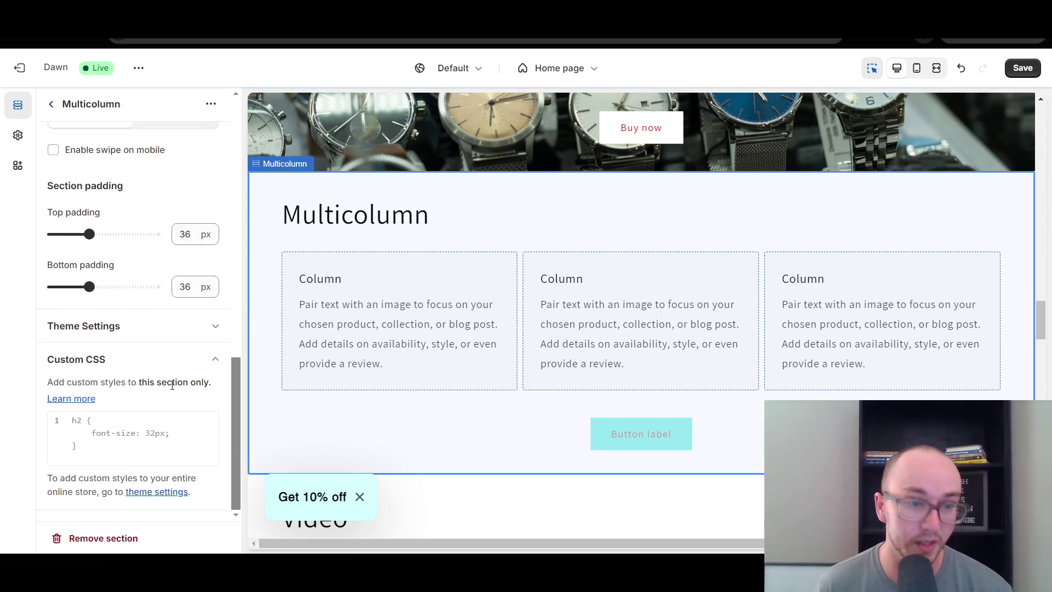
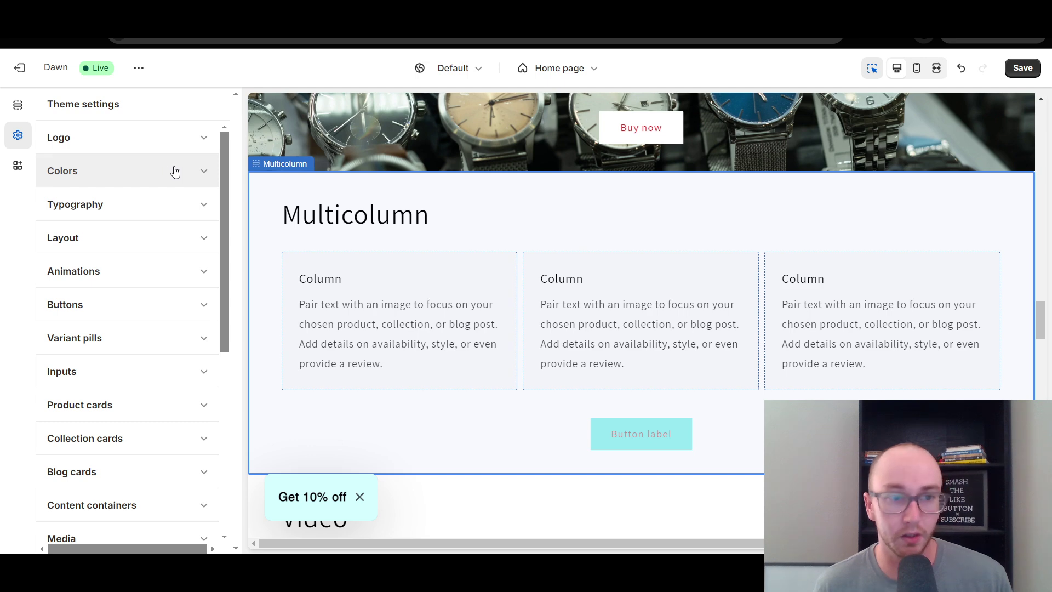
Add a new color scheme in the theme's color settings and clear its background color so it is transparent.
click(172, 170)
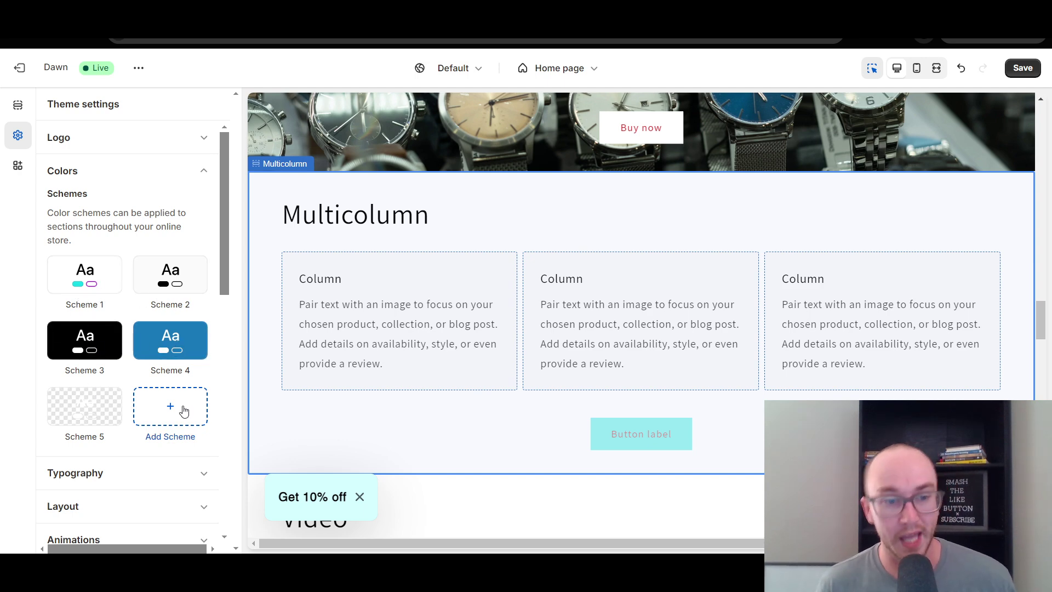
click(163, 412)
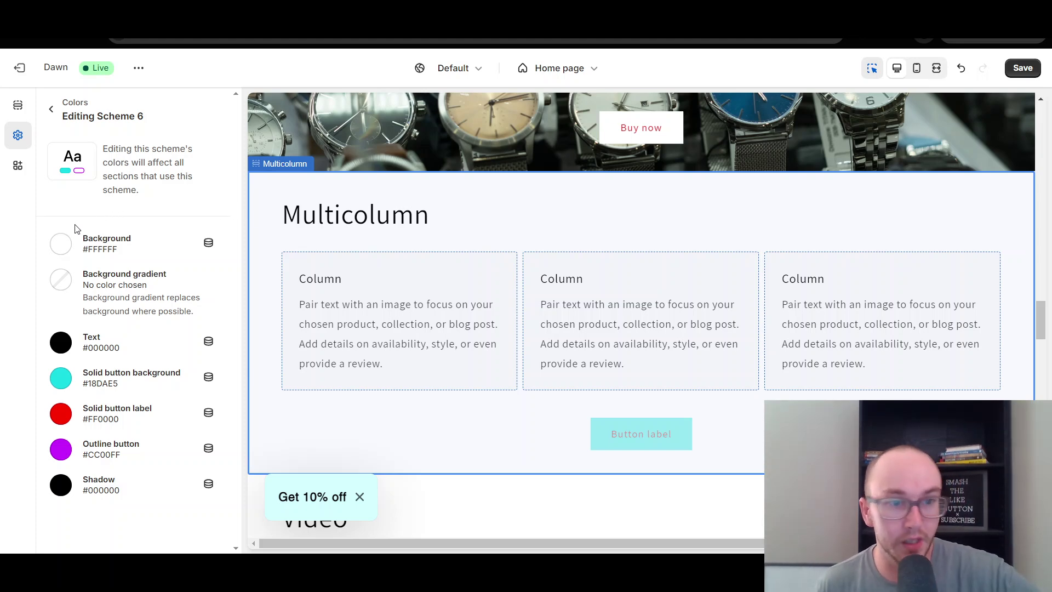
click(62, 249)
drag(151, 392, 102, 390)
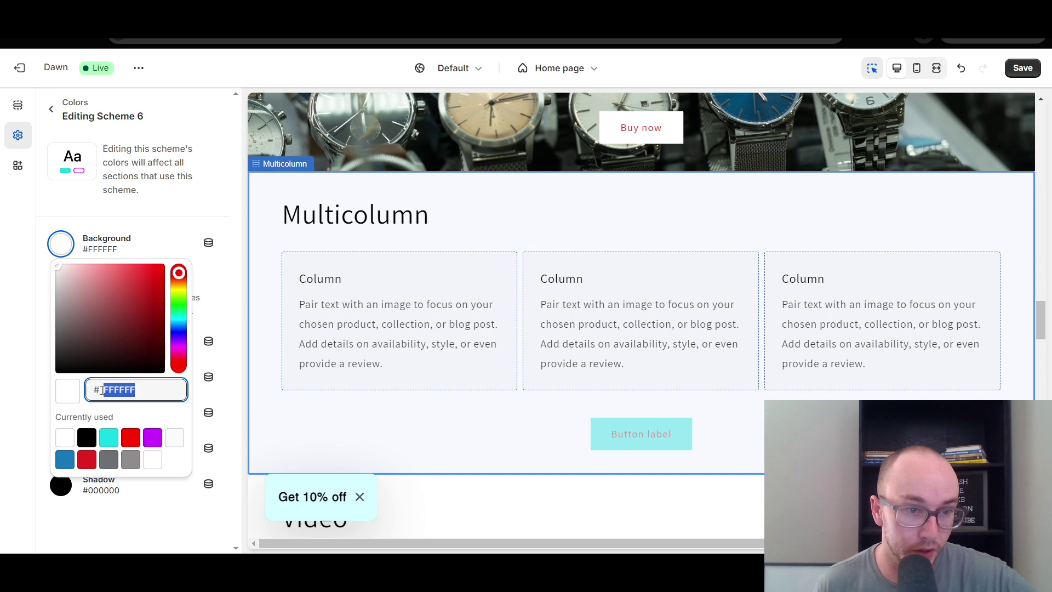
key(BackSpace)
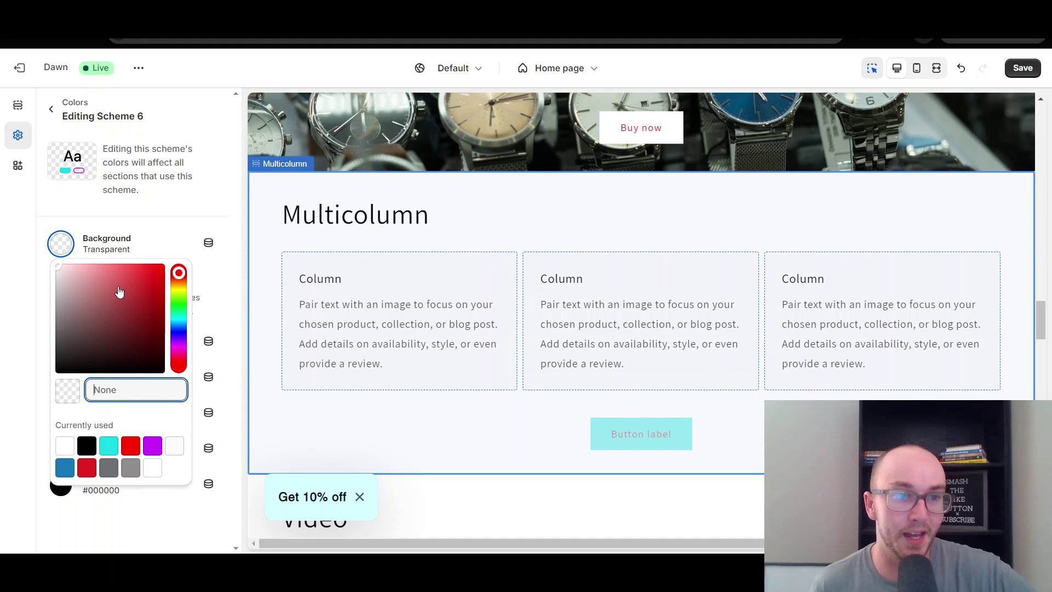
click(113, 223)
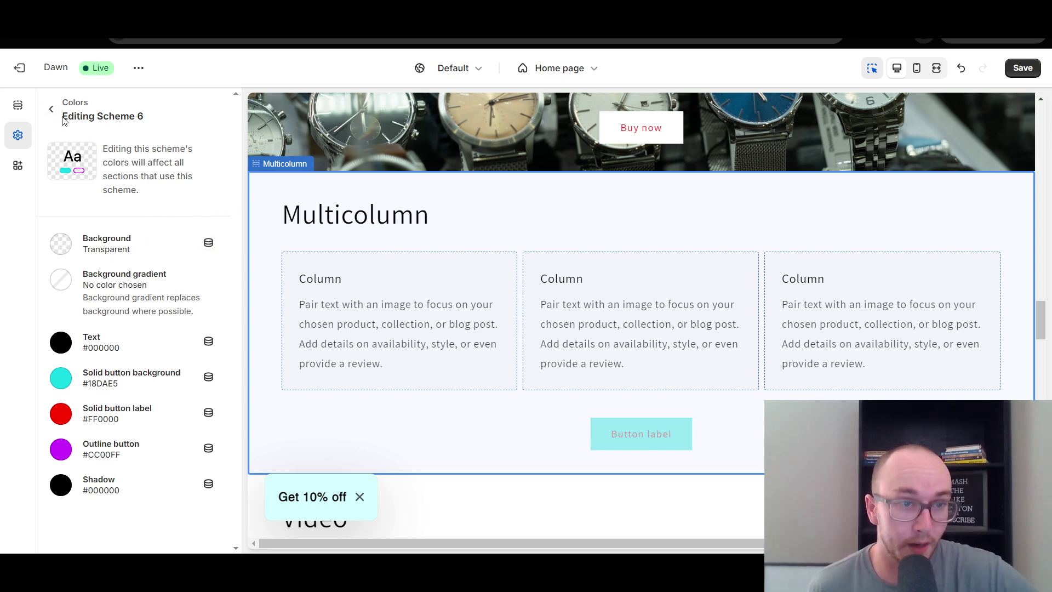
click(85, 250)
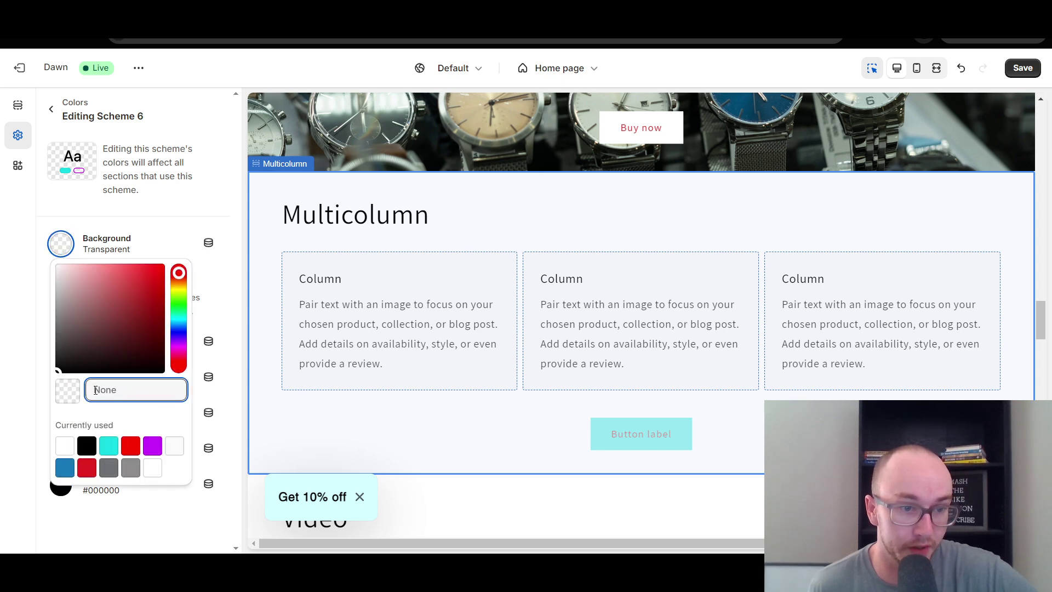
click(158, 227)
click(58, 104)
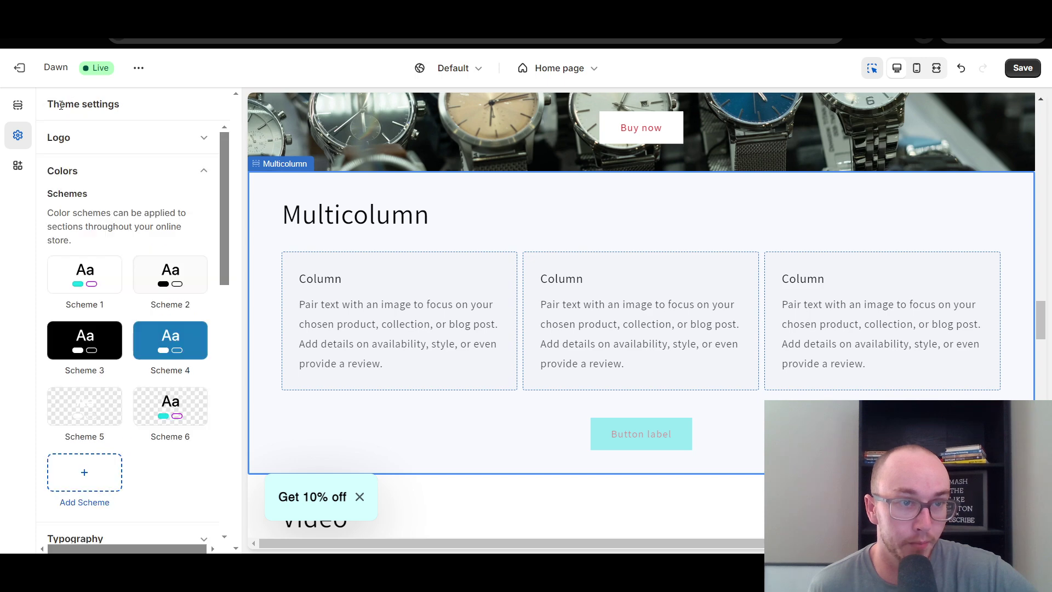
Change the Multicolumn section's color scheme to Scheme 6.
scroll(223, 254, down, 2)
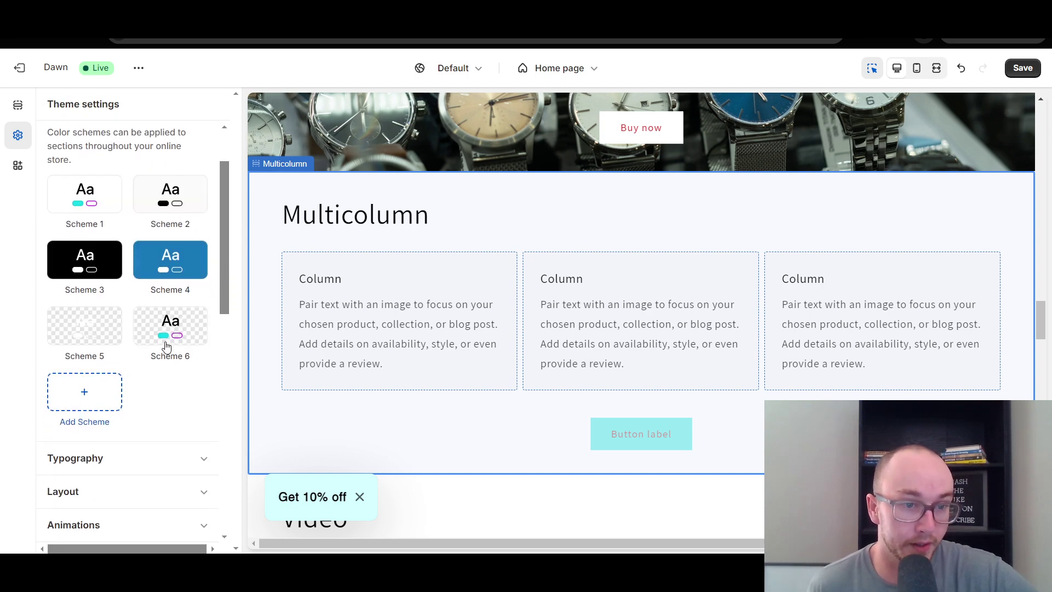
drag(229, 310, 227, 301)
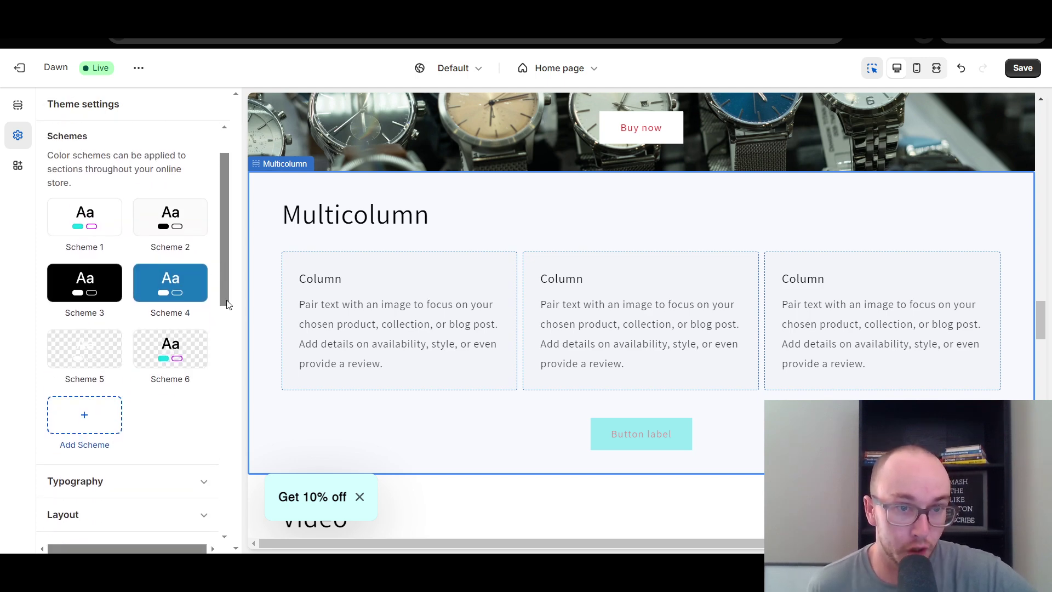
click(460, 228)
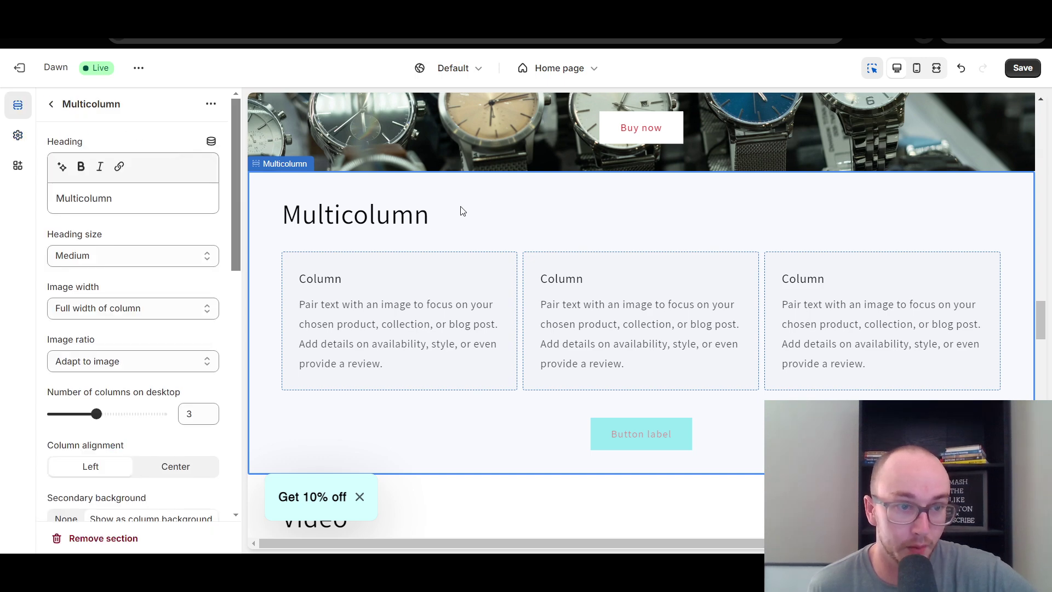
drag(238, 226, 247, 384)
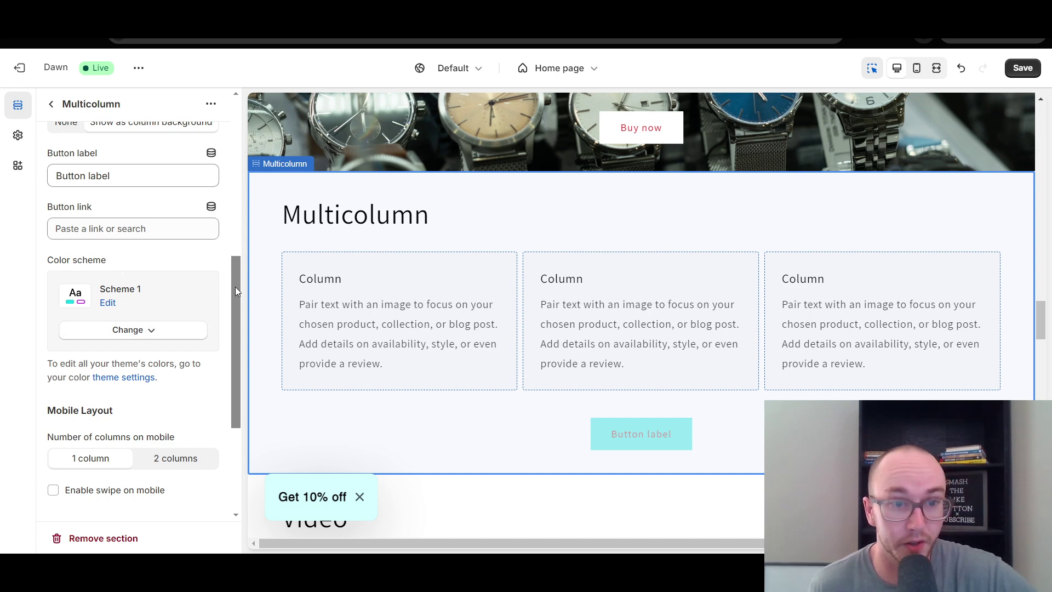
drag(235, 291, 235, 292)
click(106, 317)
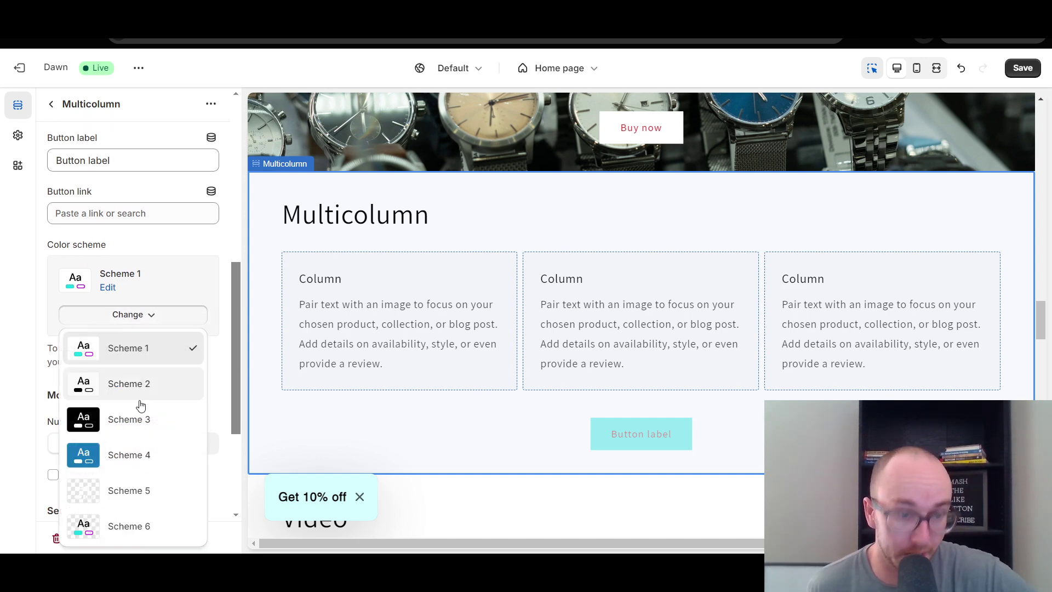
click(147, 527)
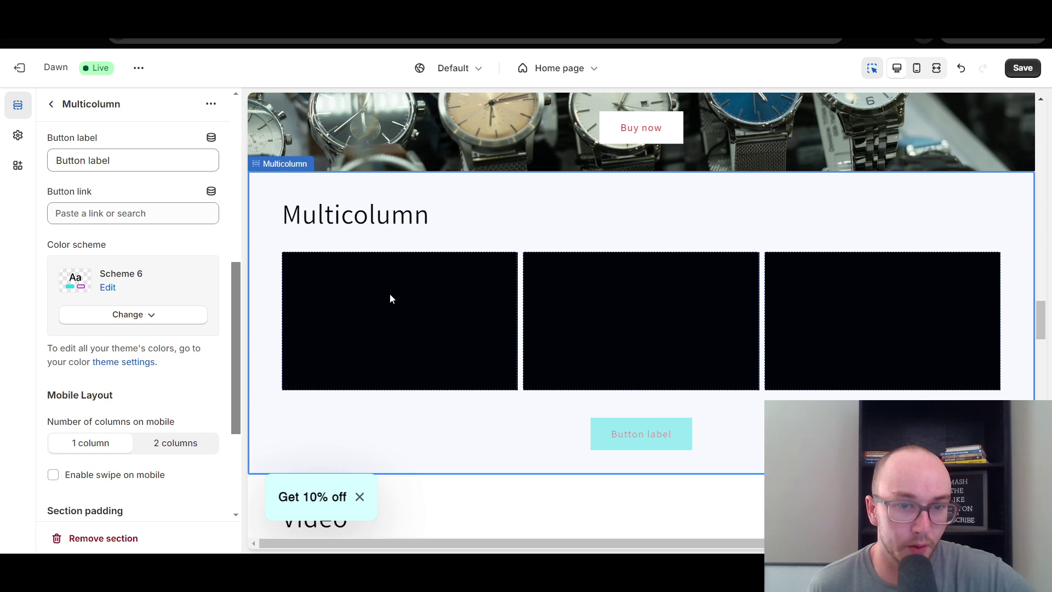
Open Scheme 6 for editing from the Multicolumn section and set its shadow color to turquoise #18DAE5.
scroll(231, 282, up, 1)
scroll(190, 301, down, 1)
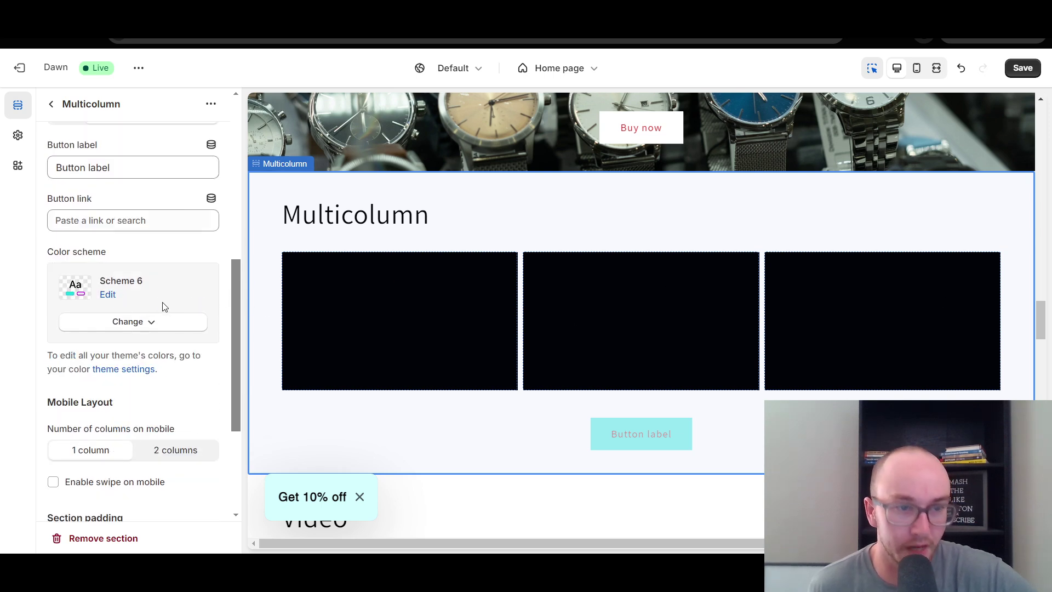
click(105, 296)
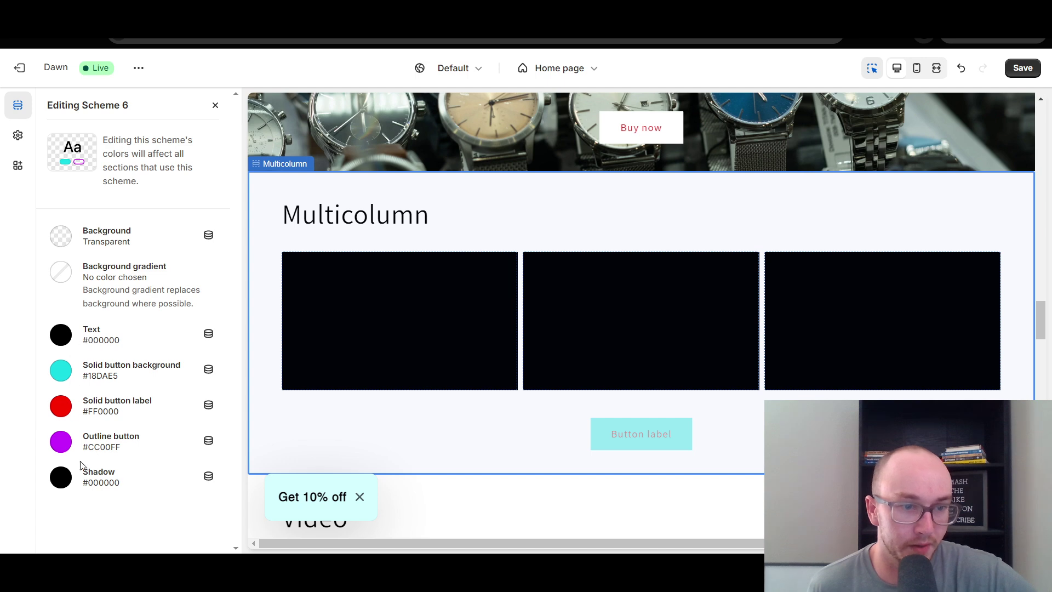
click(62, 479)
click(112, 419)
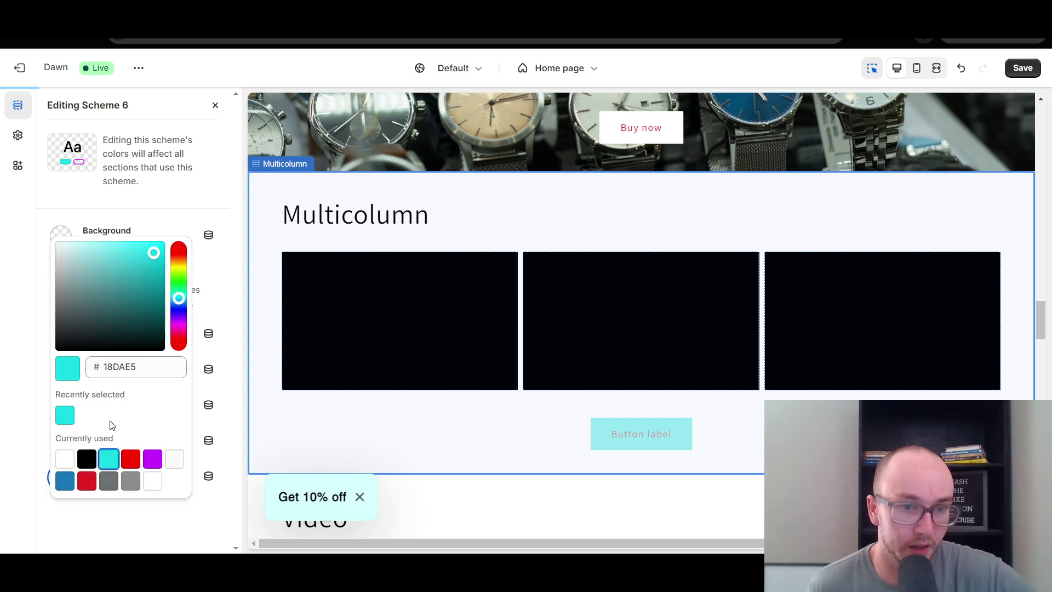
click(142, 519)
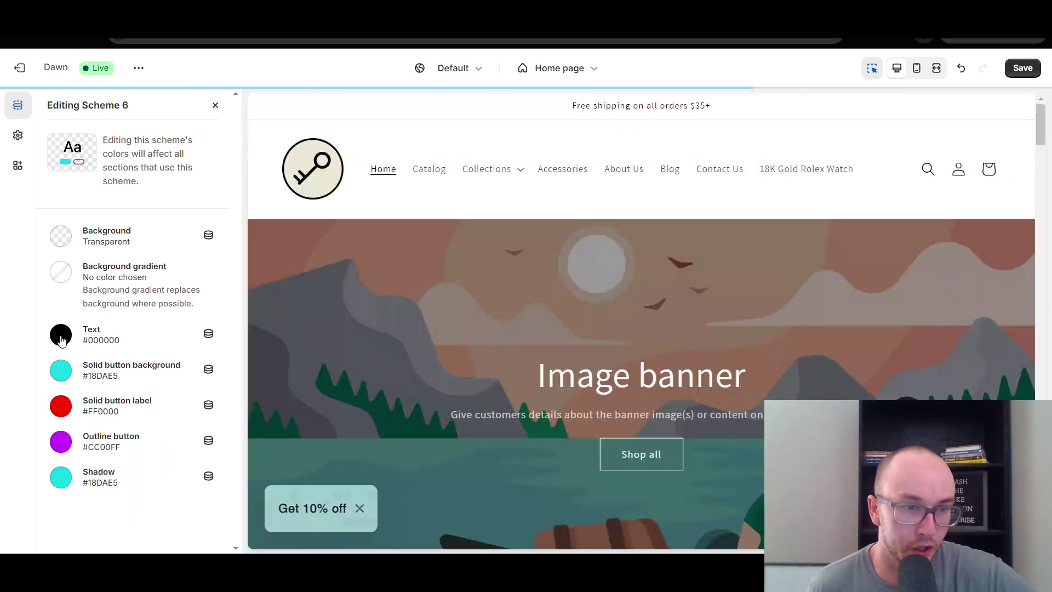
Try purple #CC00FF as Scheme 6's text color, settle on white #FFFFFF, and finish editing the scheme.
click(62, 338)
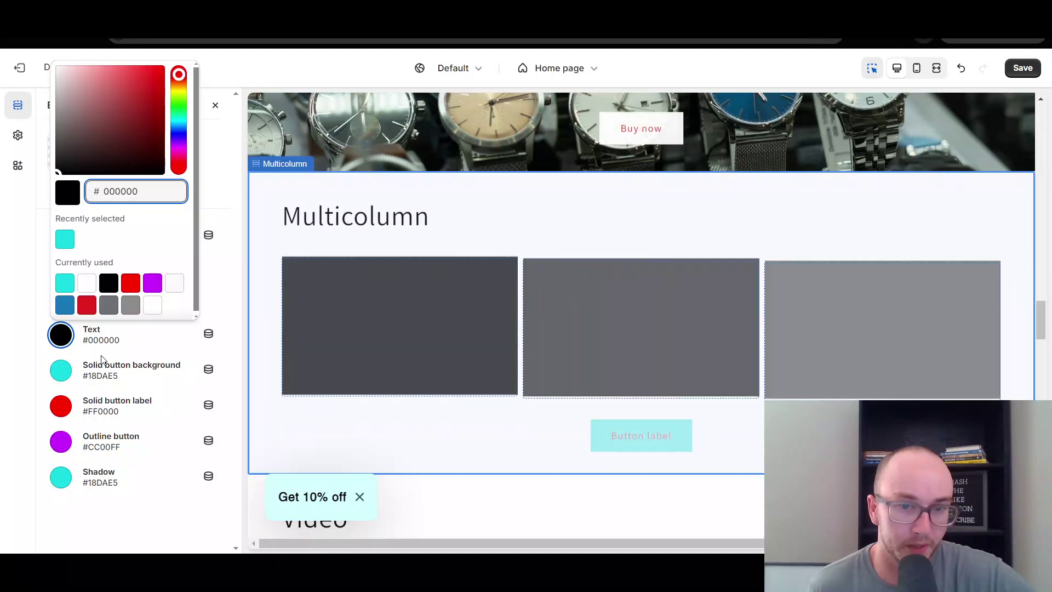
click(153, 283)
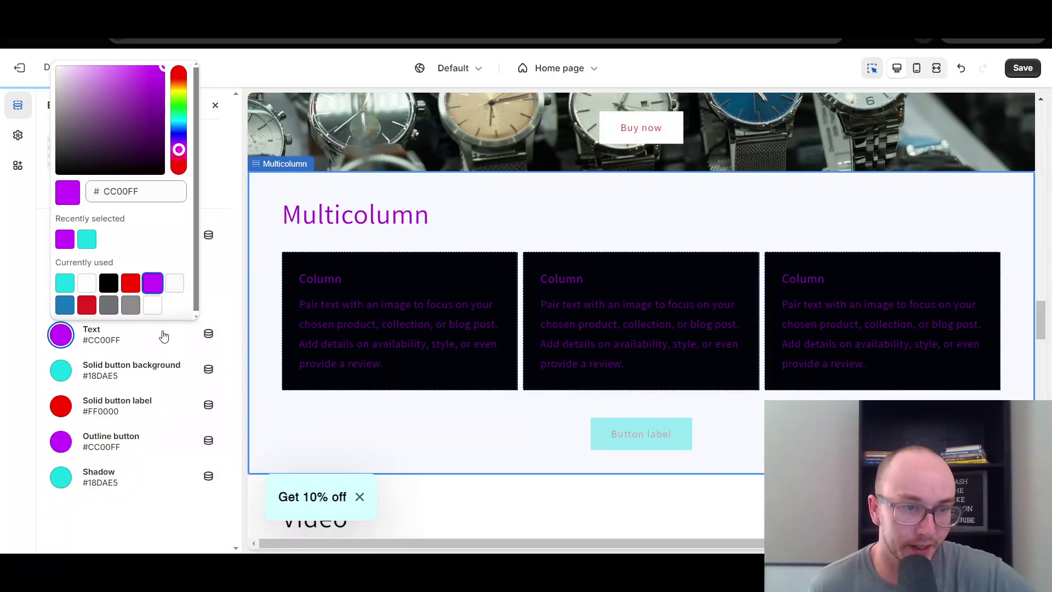
click(175, 283)
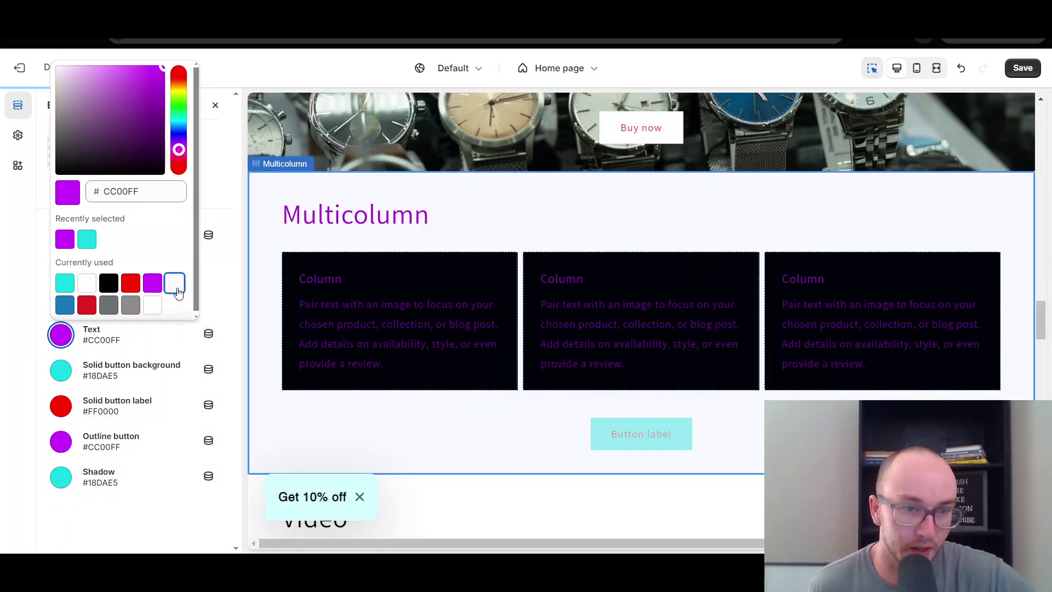
click(153, 307)
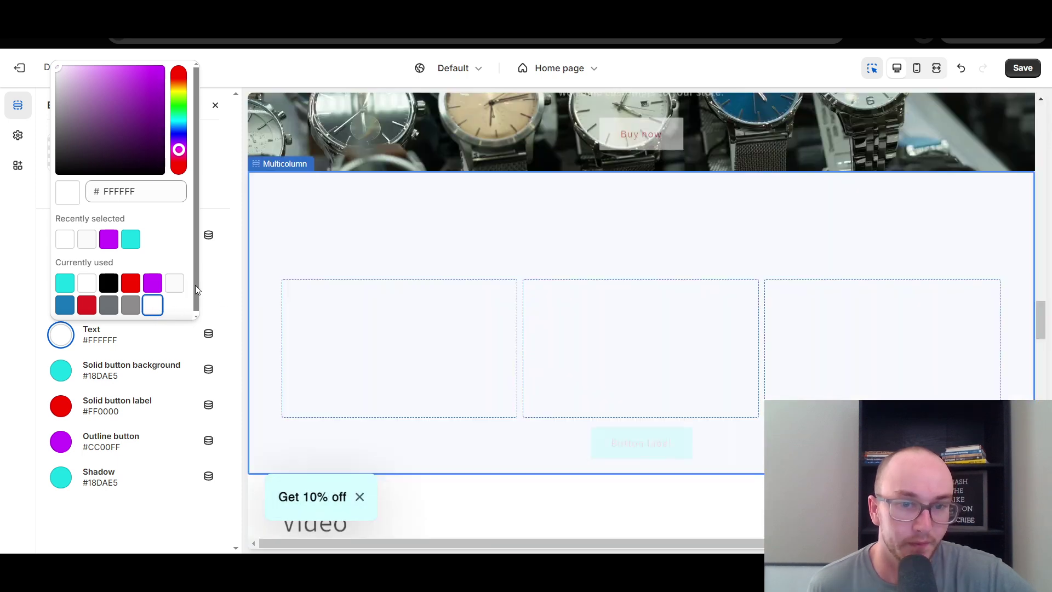
click(219, 282)
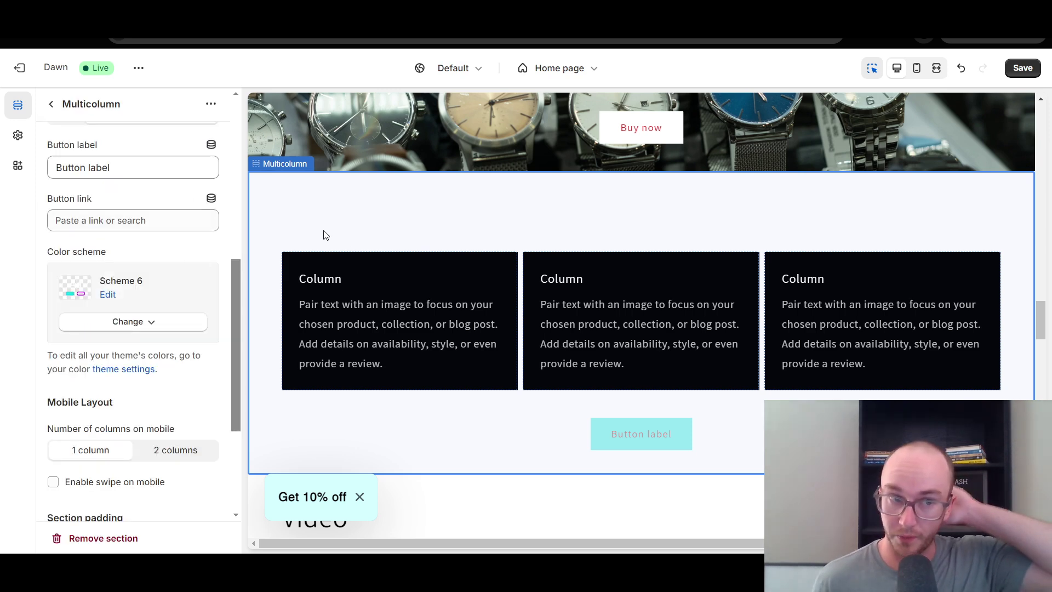
Expand the Custom CSS area at the end of the Multicolumn section's settings.
drag(236, 308, 231, 382)
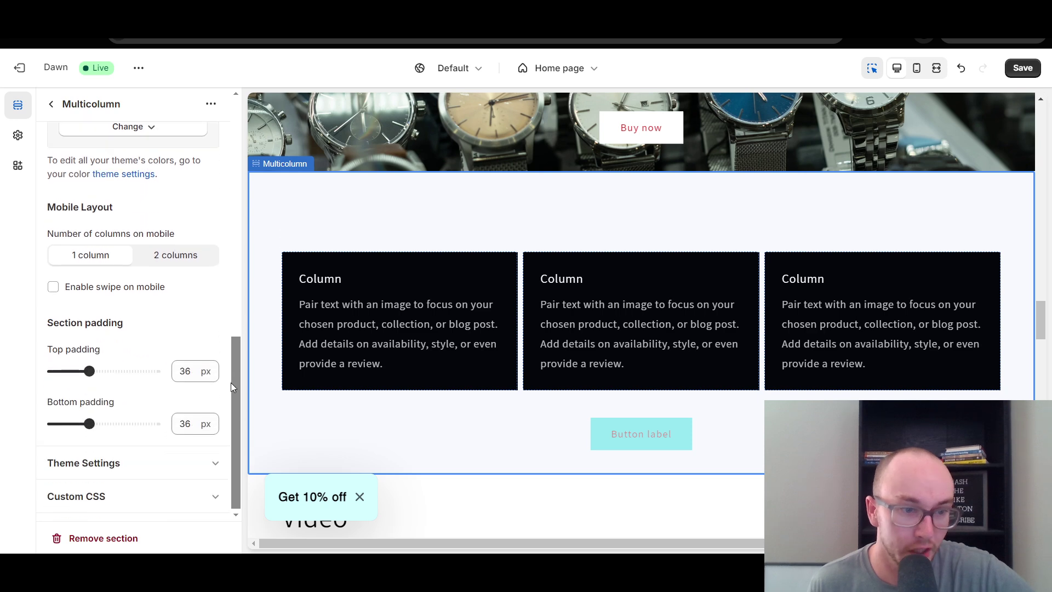
click(215, 494)
drag(235, 449, 236, 503)
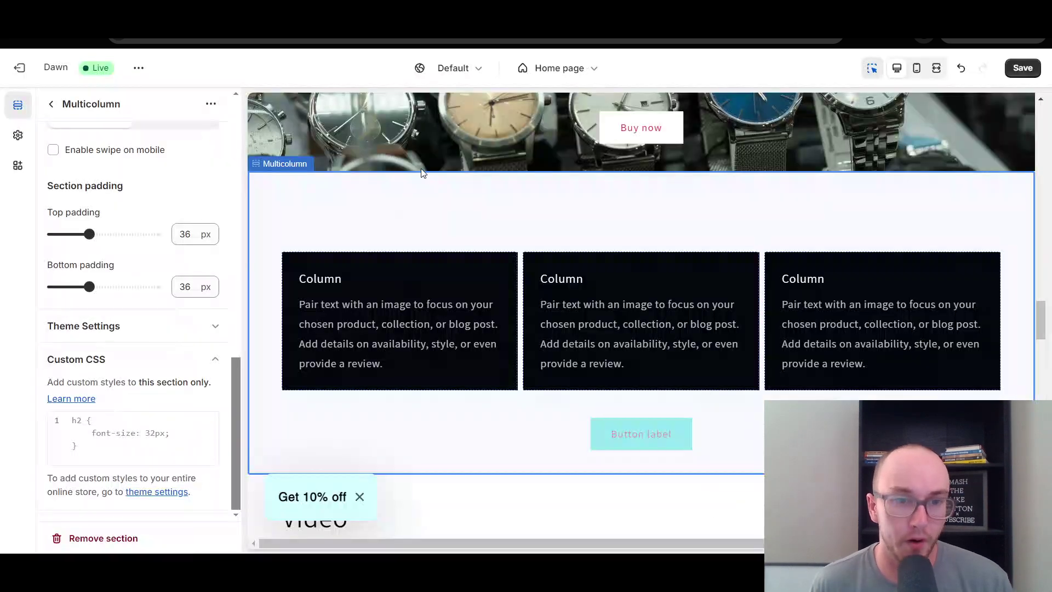
Copy the full custom CSS background rule from the Rich text section showing "Talk about your brand".
scroll(413, 219, up, 4)
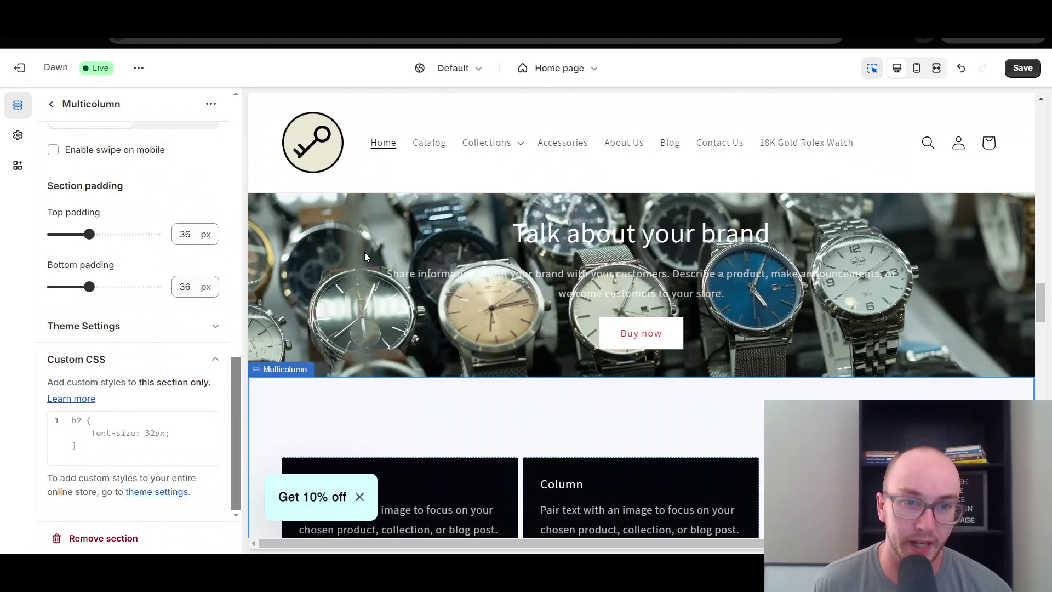
click(362, 259)
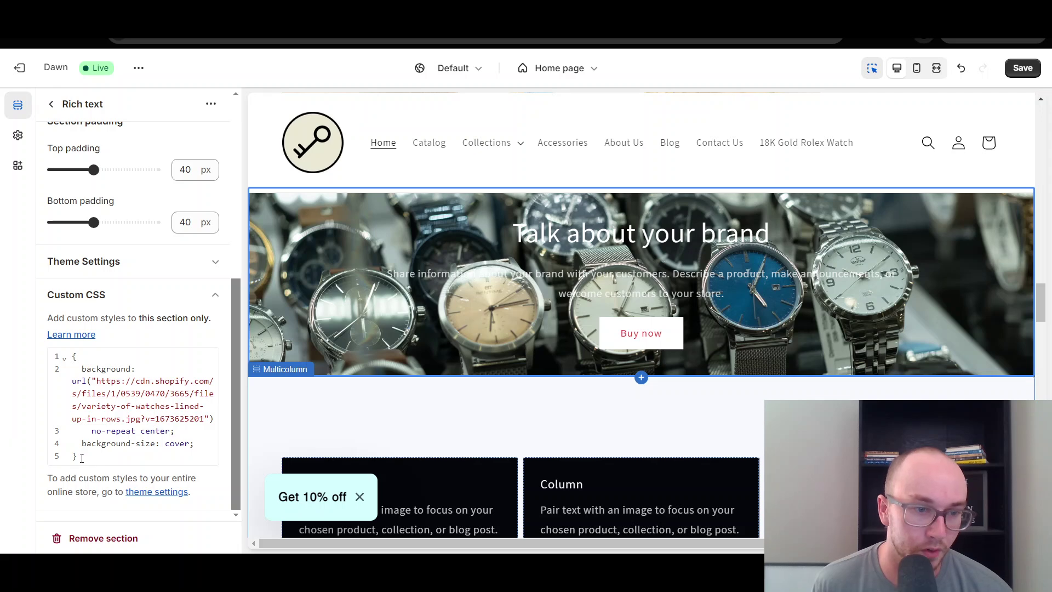
drag(82, 458, 74, 362)
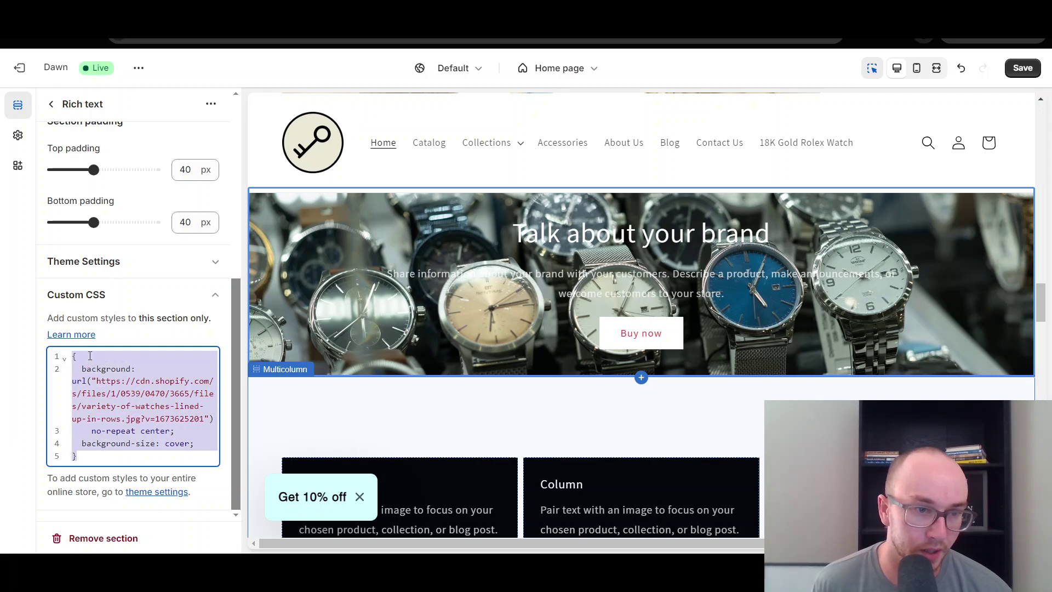
right_click(89, 356)
click(165, 95)
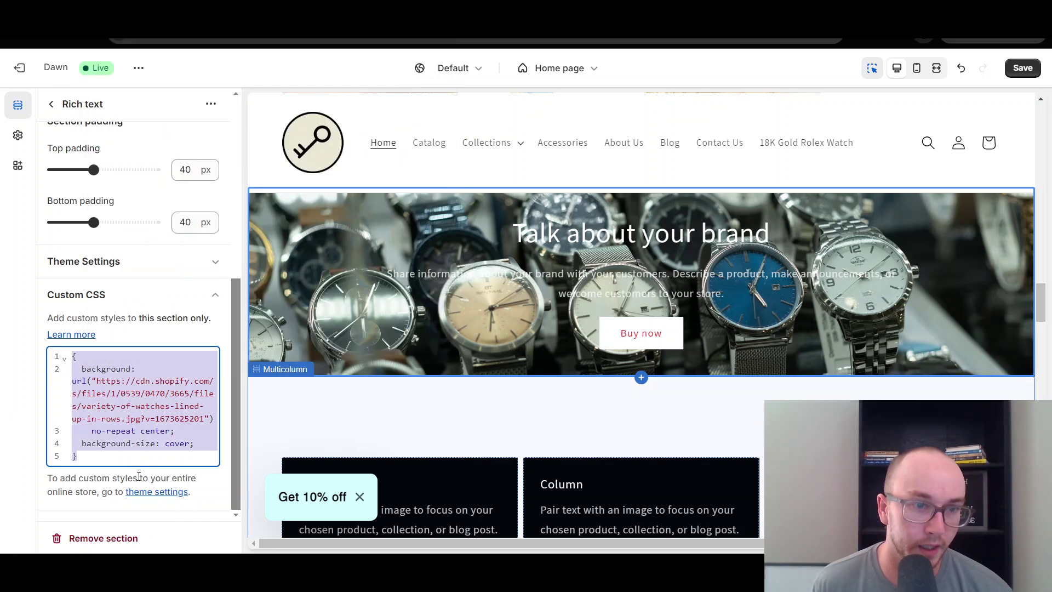
click(235, 430)
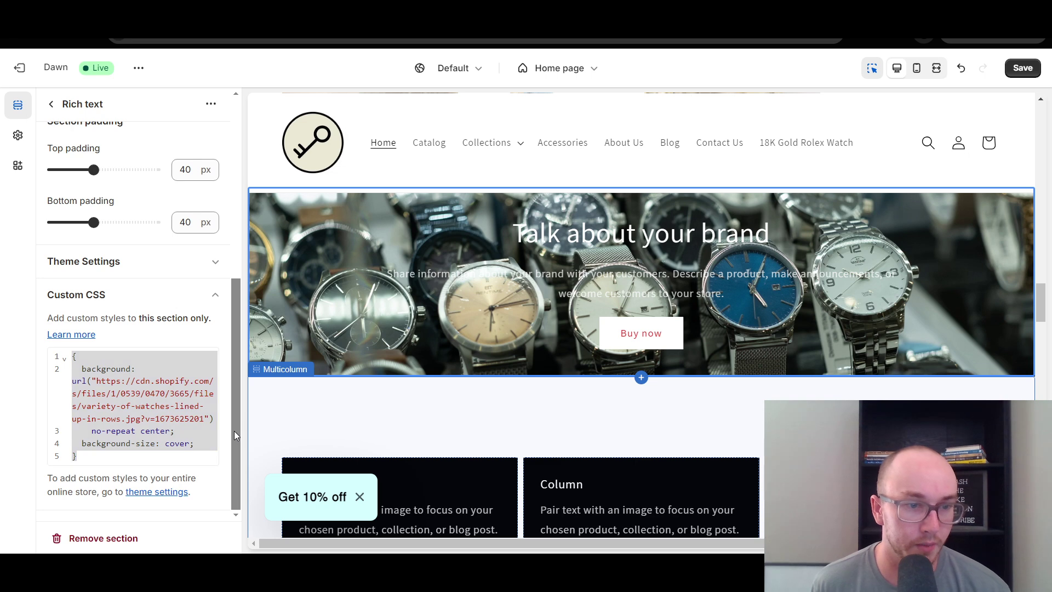
click(147, 463)
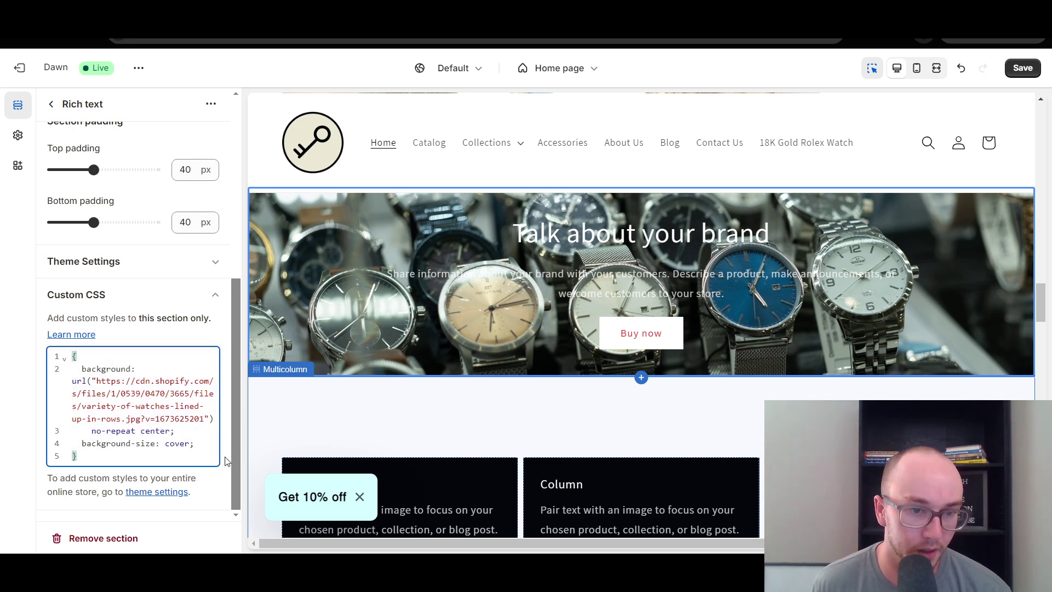
click(227, 461)
scroll(277, 406, down, 5)
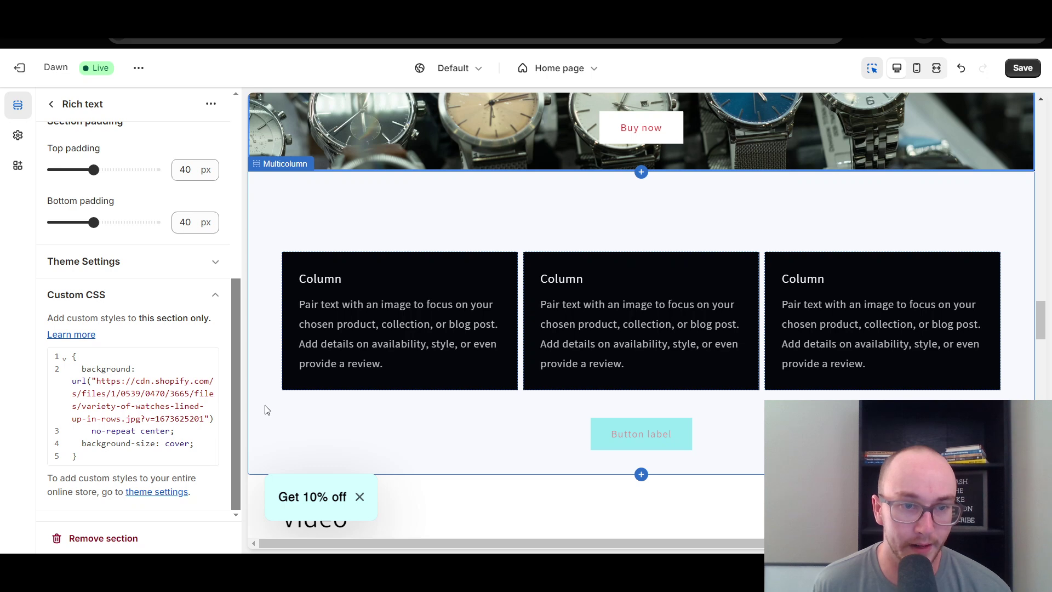
Paste the copied background-image rule into the Multicolumn section's Custom CSS.
click(267, 409)
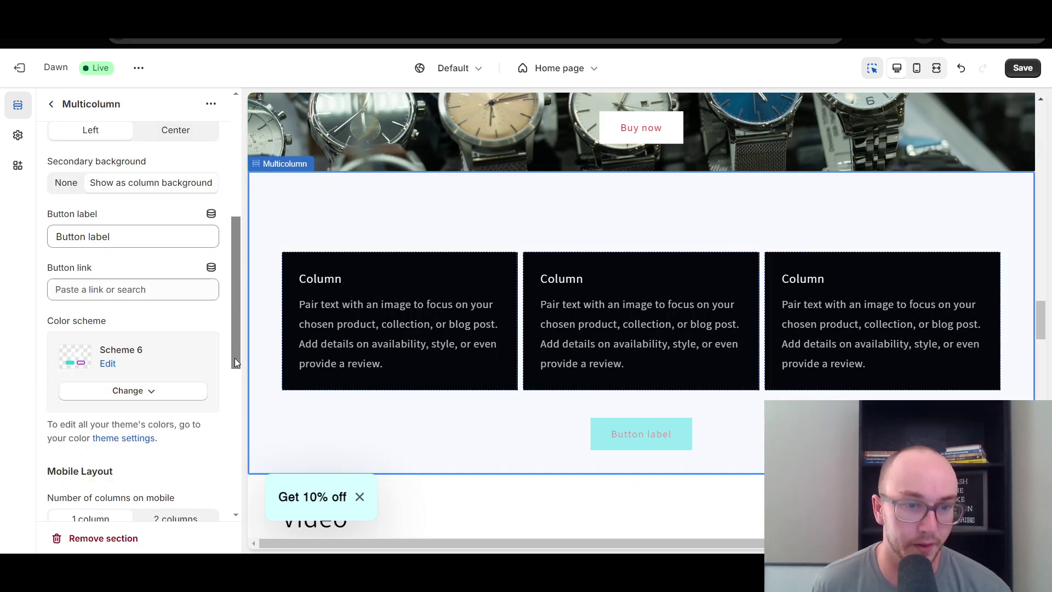
scroll(125, 393, down, 8)
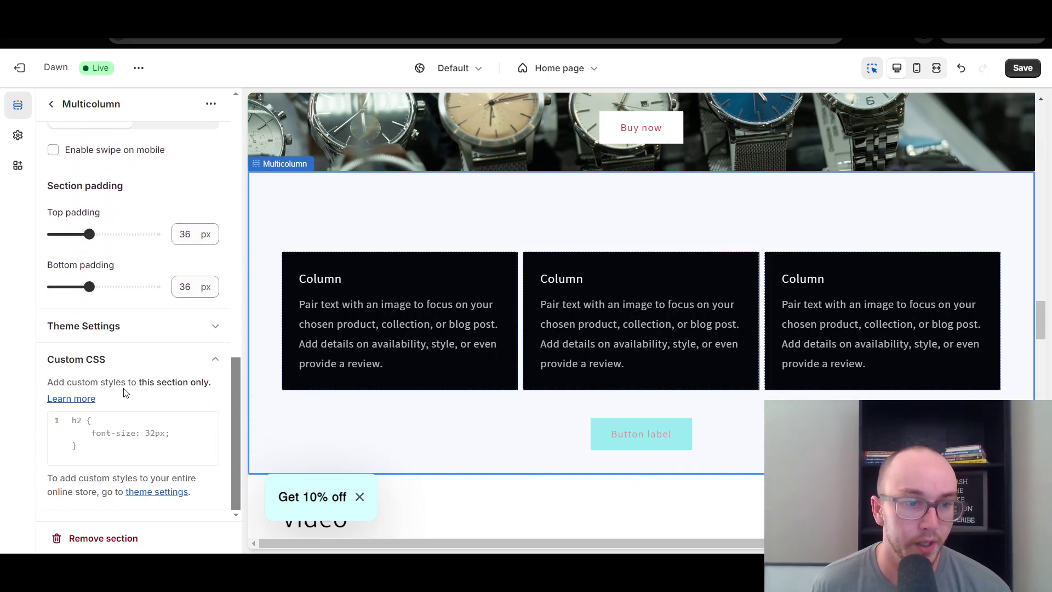
click(150, 420)
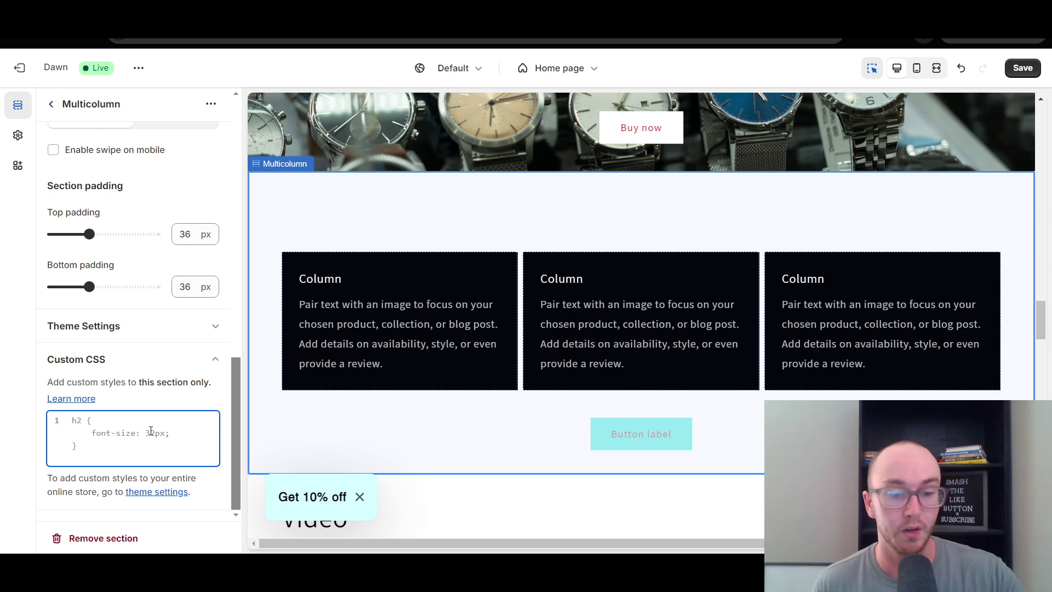
key(ctrl+v)
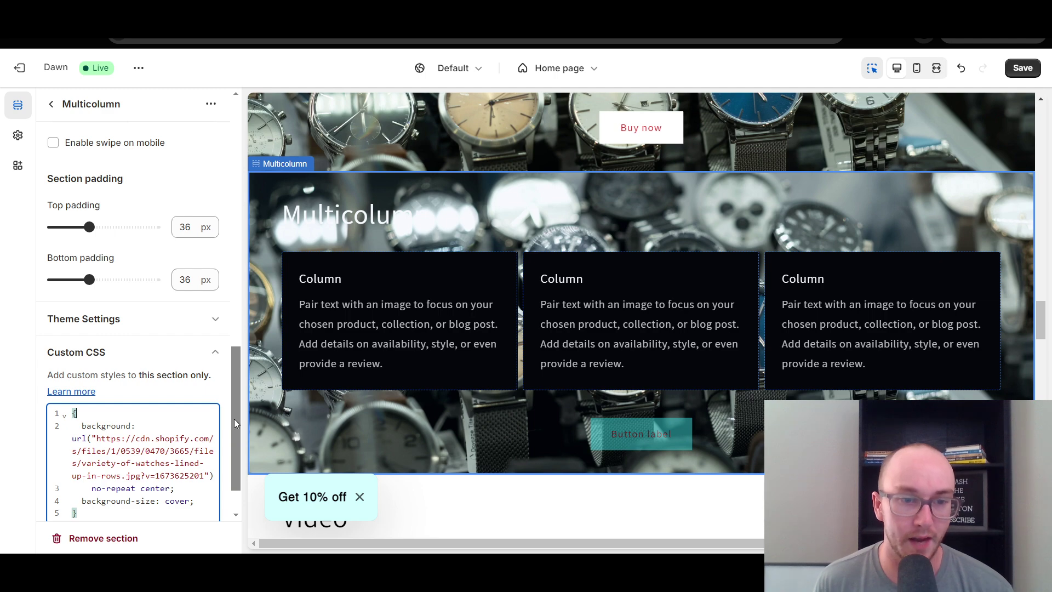
drag(234, 419, 233, 446)
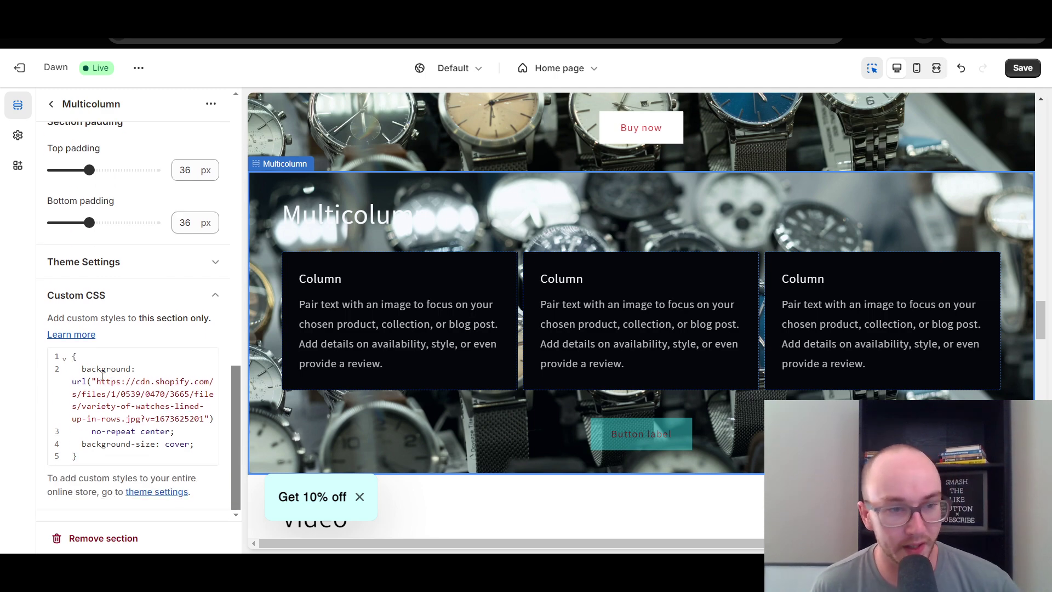
Switch to the Shopify admin's Files page and copy the link of the pocket-watch-on-black image.
scroll(290, 404, up, 4)
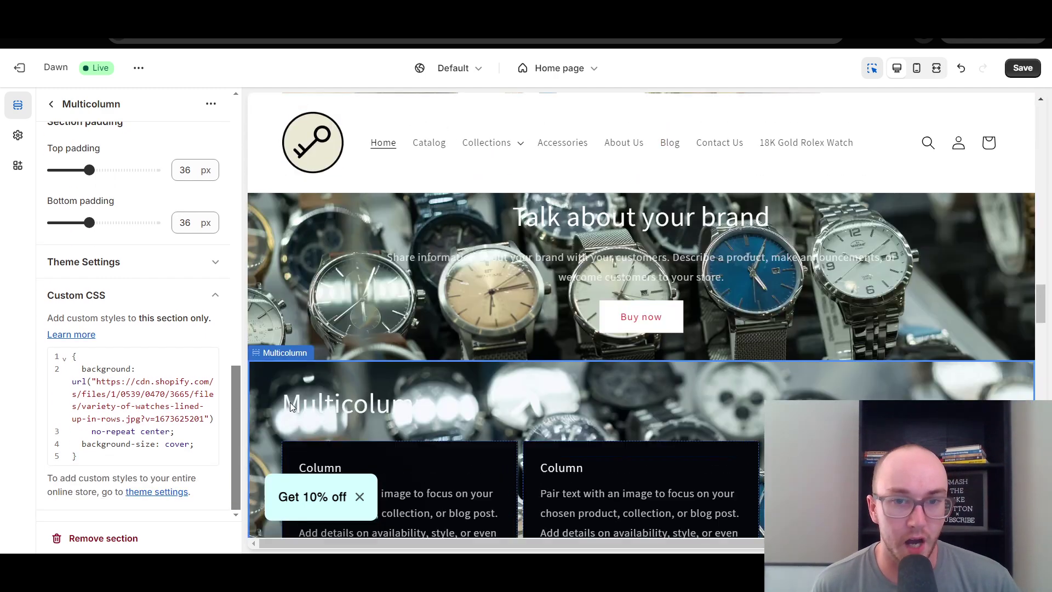
scroll(328, 361, up, 2)
scroll(396, 360, down, 6)
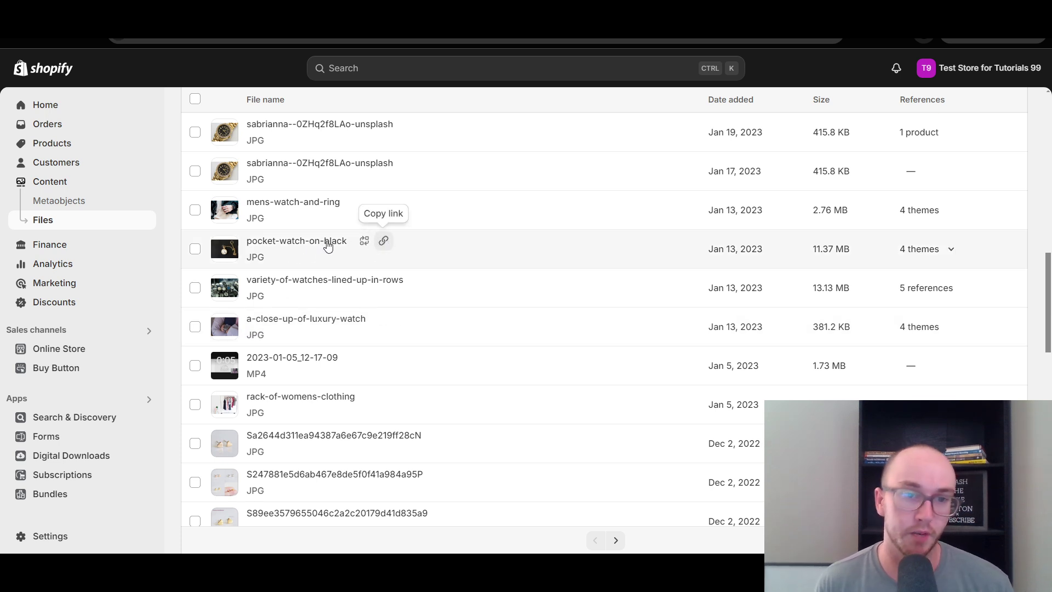
click(383, 243)
click(385, 243)
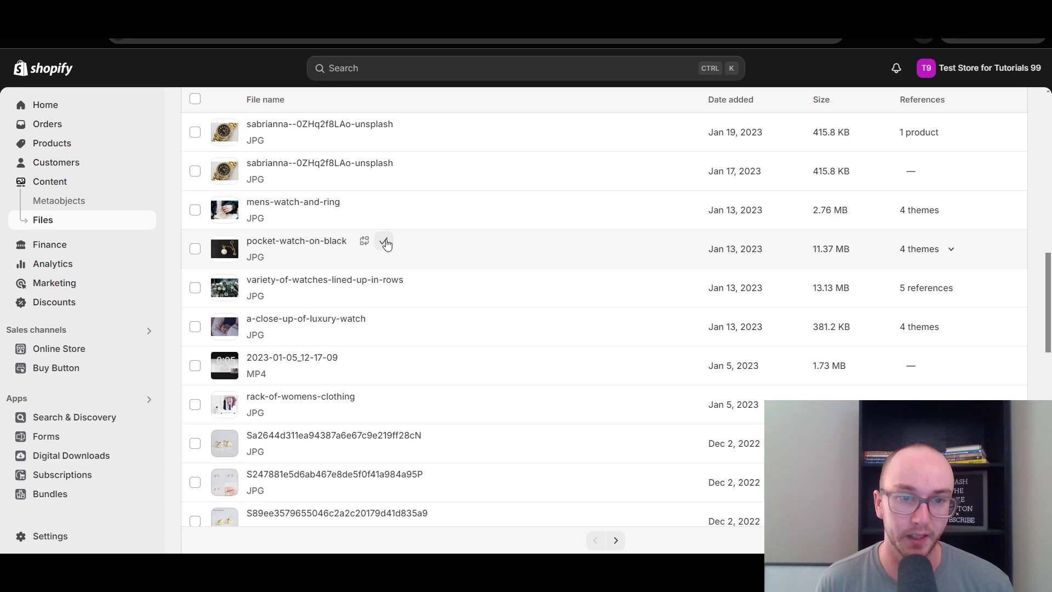
Return to the theme editor and replace the image URL in the Multicolumn's Custom CSS with the copied pocket-watch-on-black.jpg link.
key(ctrl+Tab)
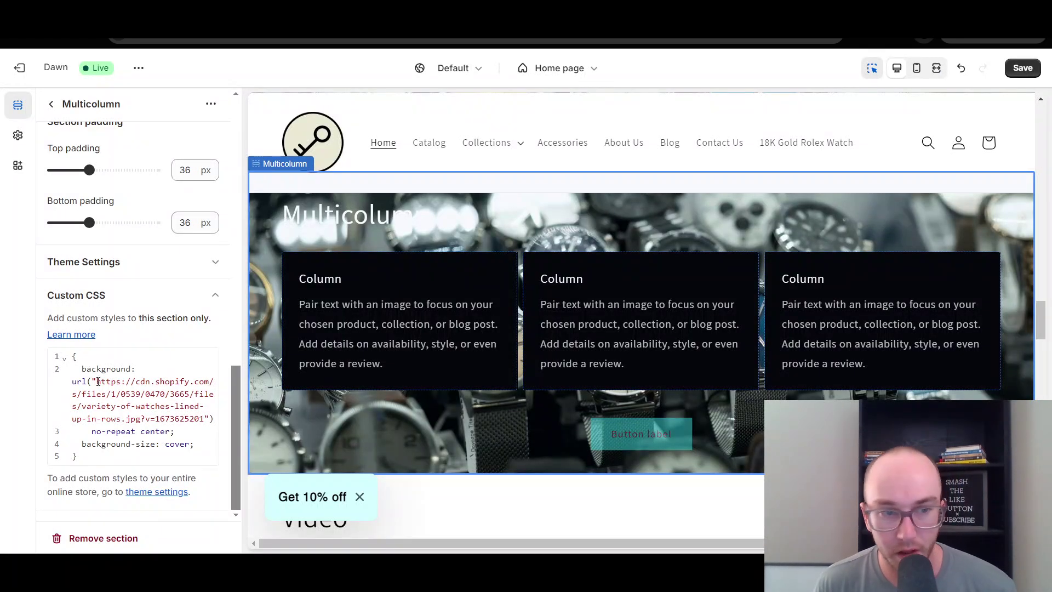
drag(97, 381, 201, 418)
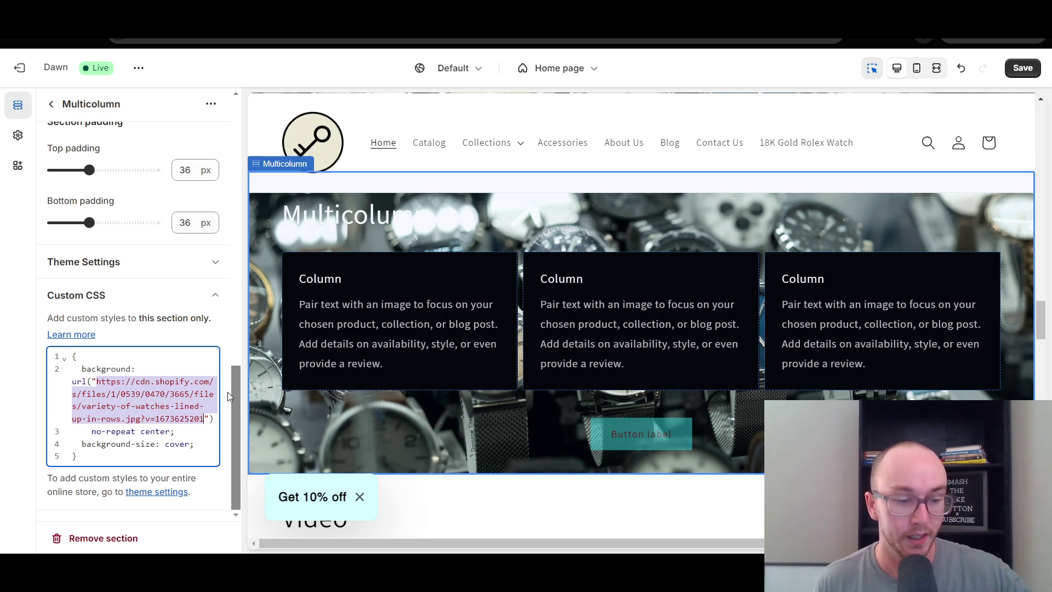
key(ctrl+v)
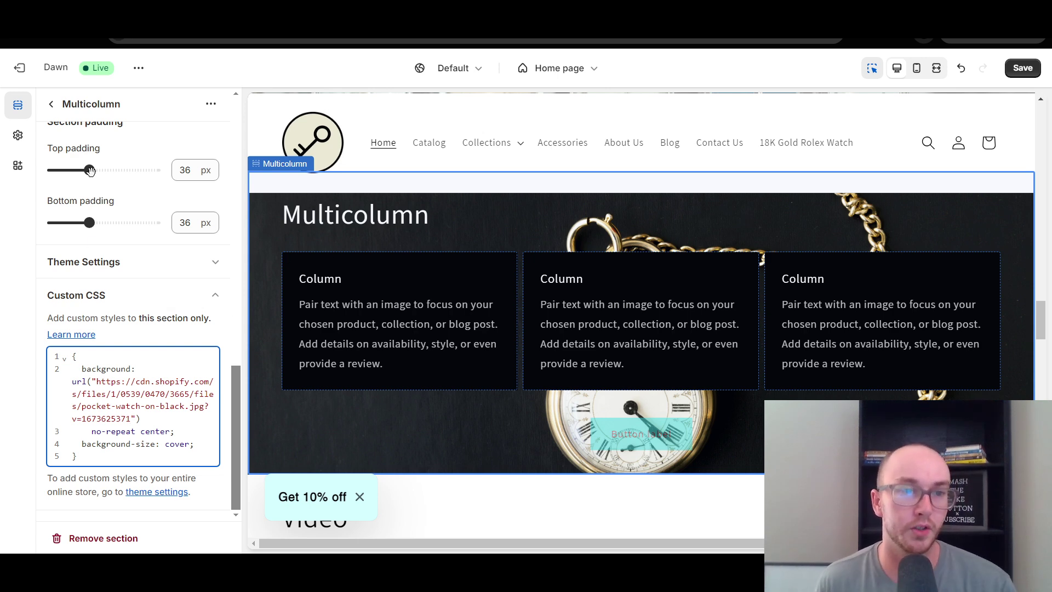
Set the Multicolumn section's top and bottom padding to 100 px each and check the preview.
drag(89, 170, 166, 168)
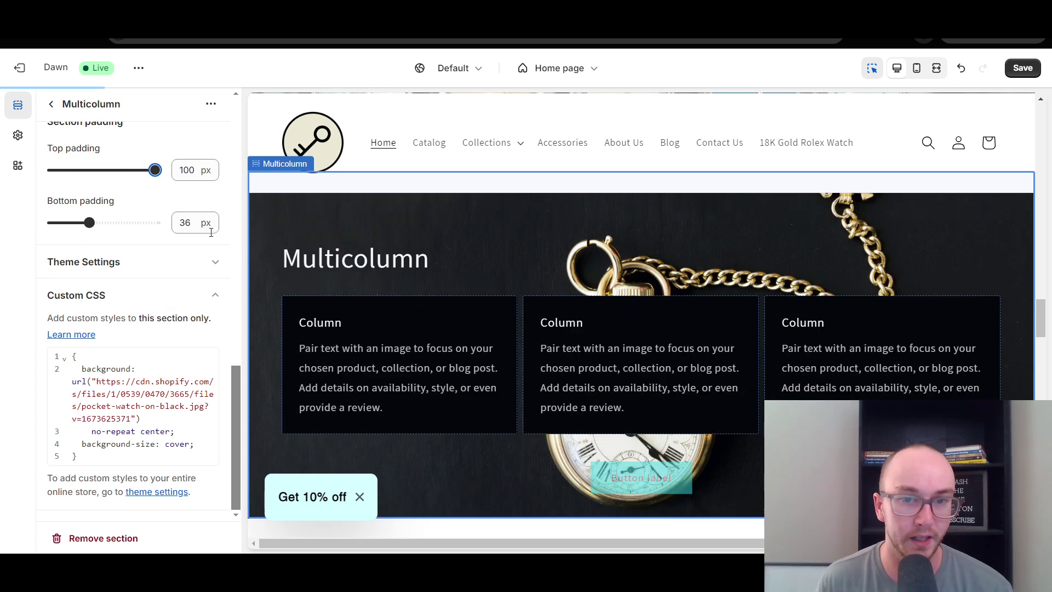
drag(87, 220, 186, 219)
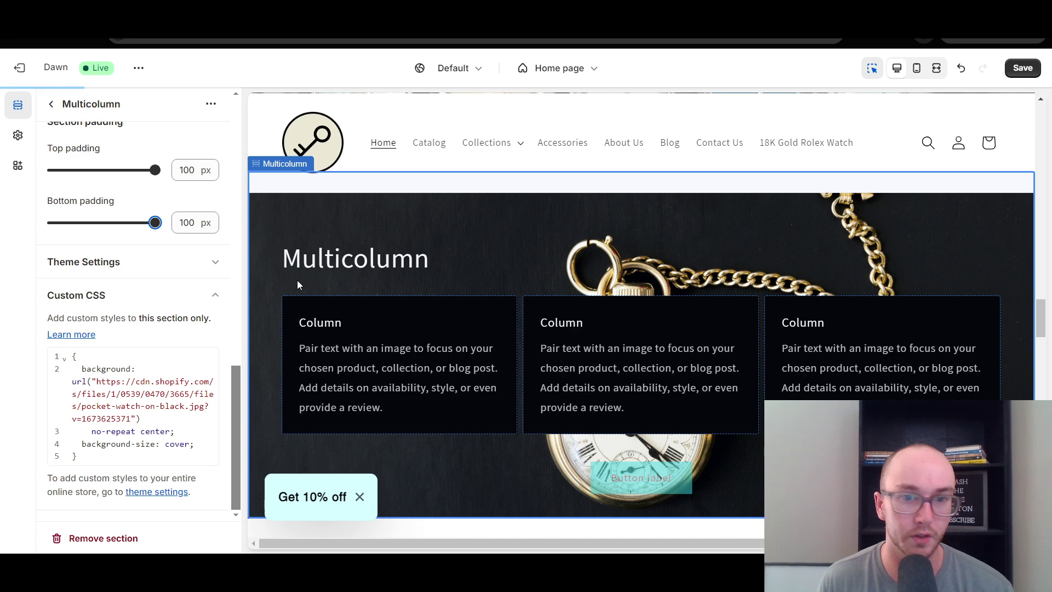
scroll(295, 267, down, 3)
scroll(340, 351, up, 3)
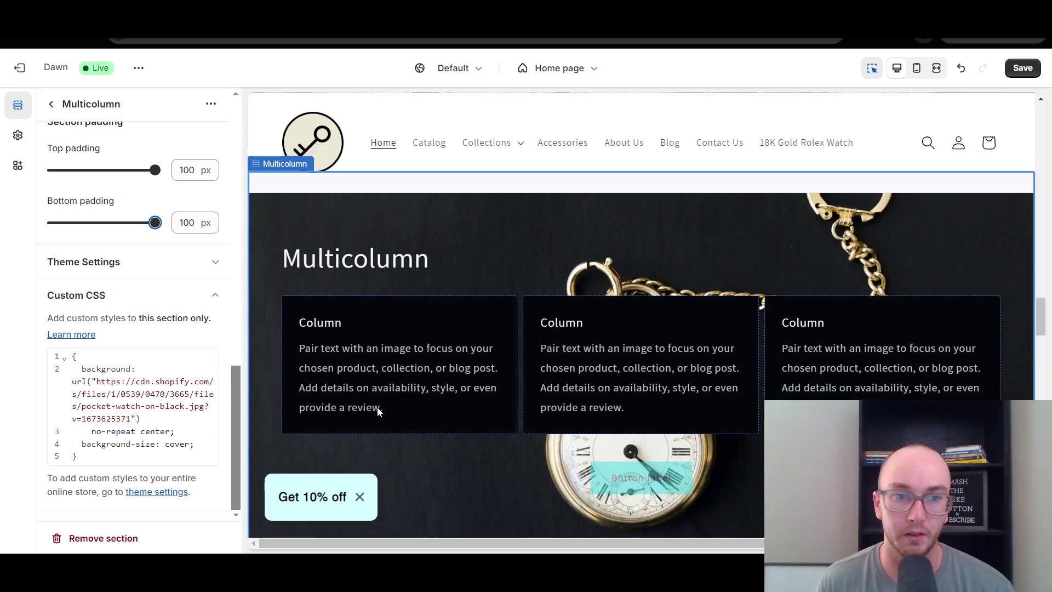
Save the theme changes and reload the live storefront to review the Multicolumn section.
click(1020, 69)
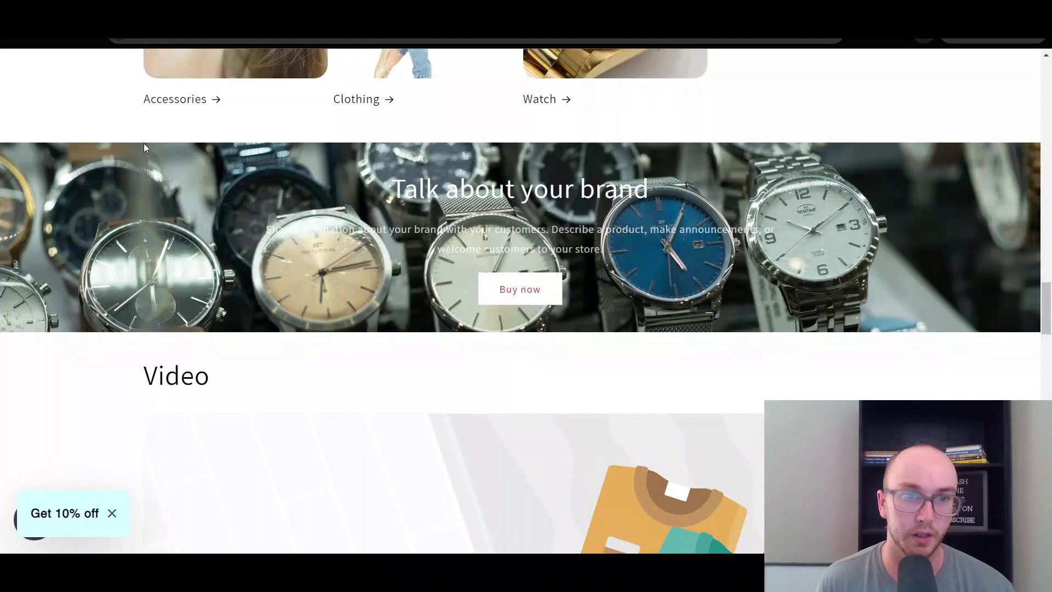
key(F5)
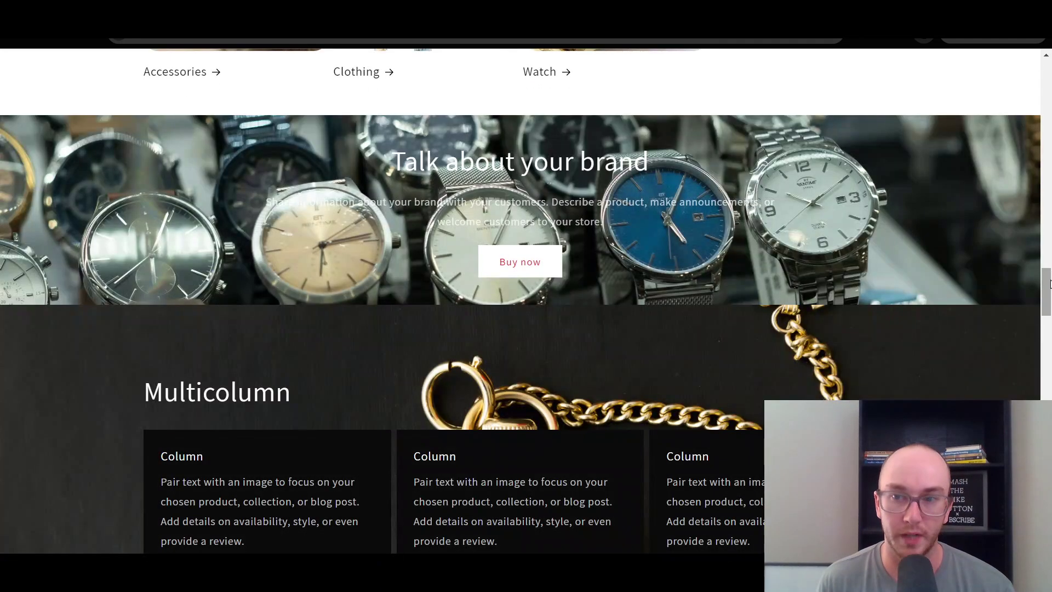
scroll(1049, 312, down, 4)
scroll(1049, 313, up, 3)
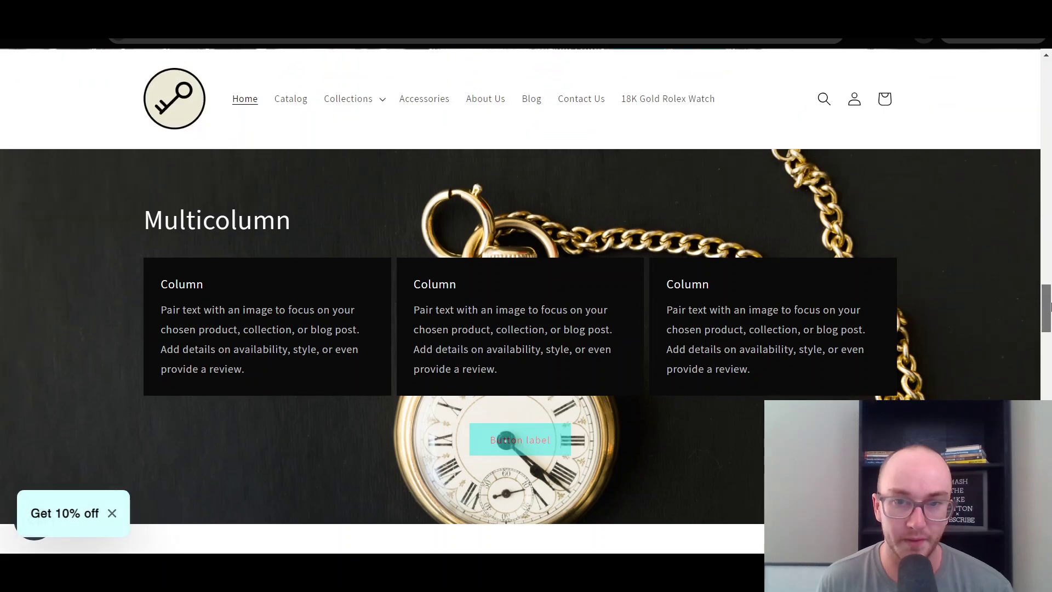
Examine the Multicolumn section's background image, padding and neighbouring sections on the live storefront.
scroll(1050, 310, down, 2)
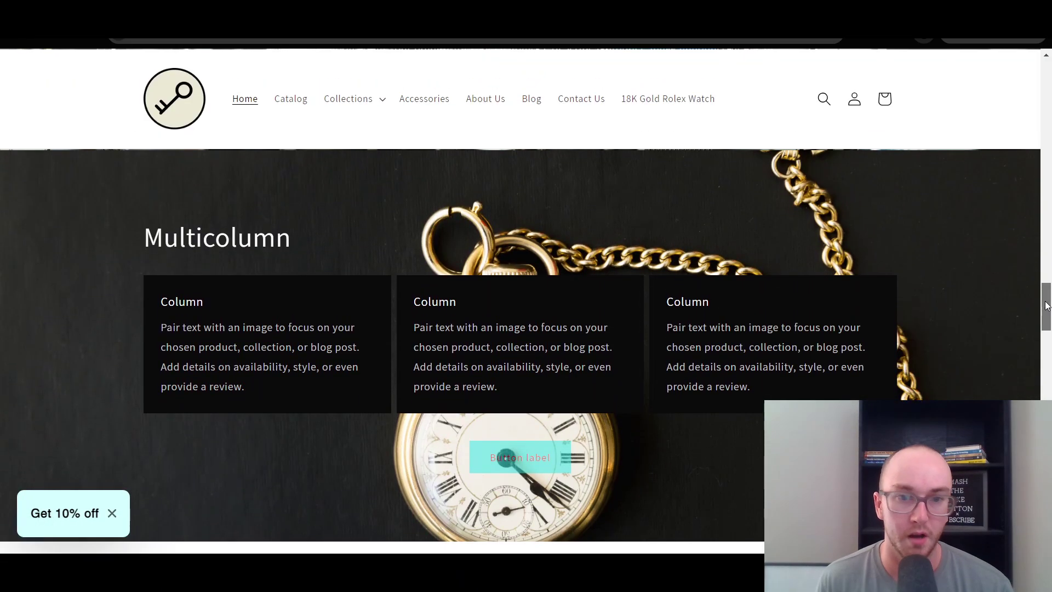
scroll(1048, 307, down, 1)
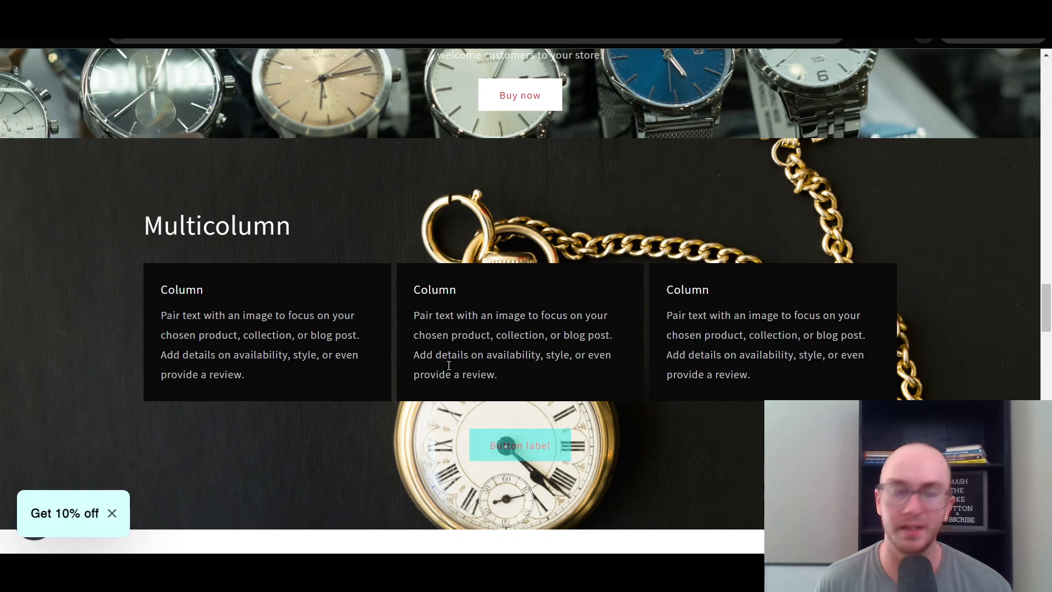
scroll(554, 347, down, 5)
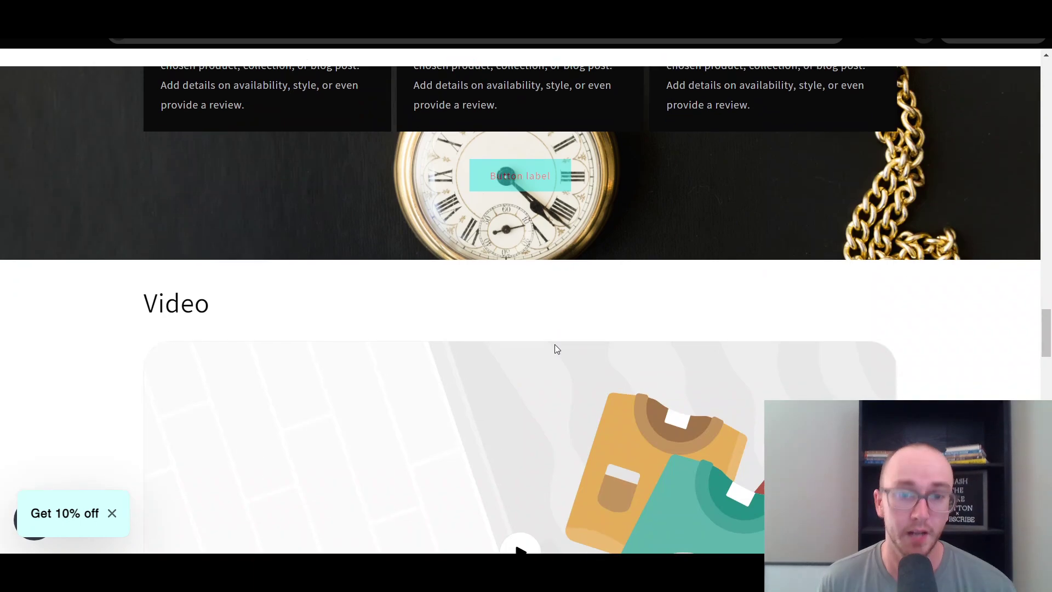
scroll(554, 345, up, 7)
scroll(661, 359, down, 4)
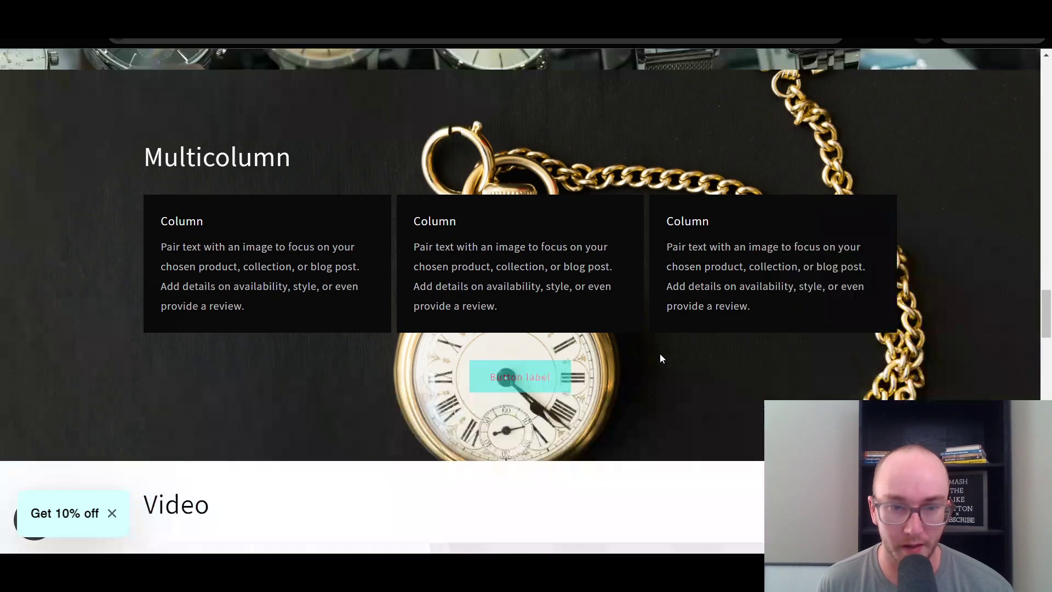
scroll(660, 359, up, 4)
scroll(659, 359, down, 3)
scroll(659, 356, down, 1)
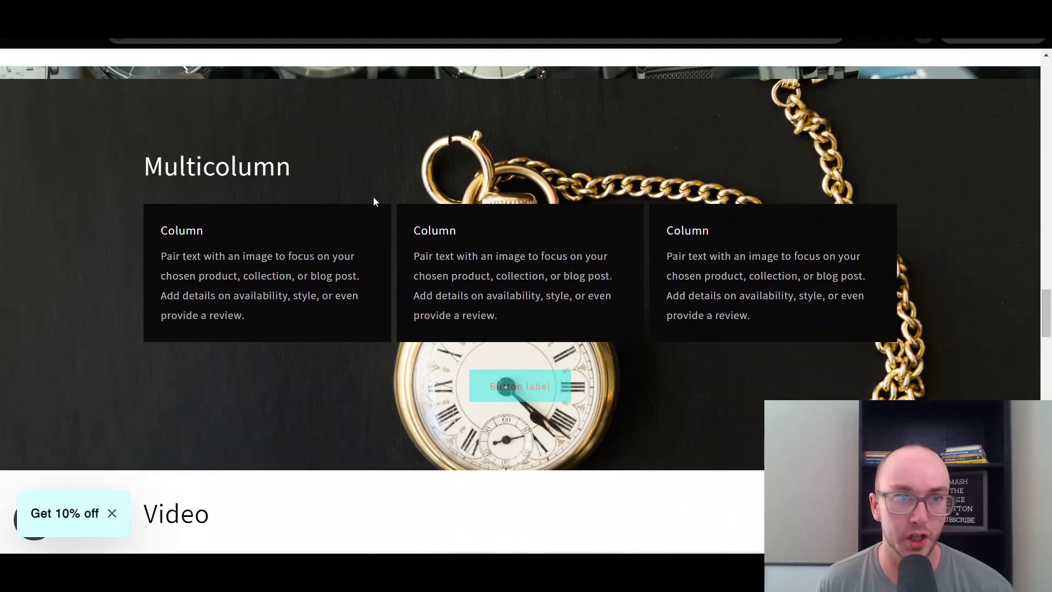
scroll(376, 204, up, 1)
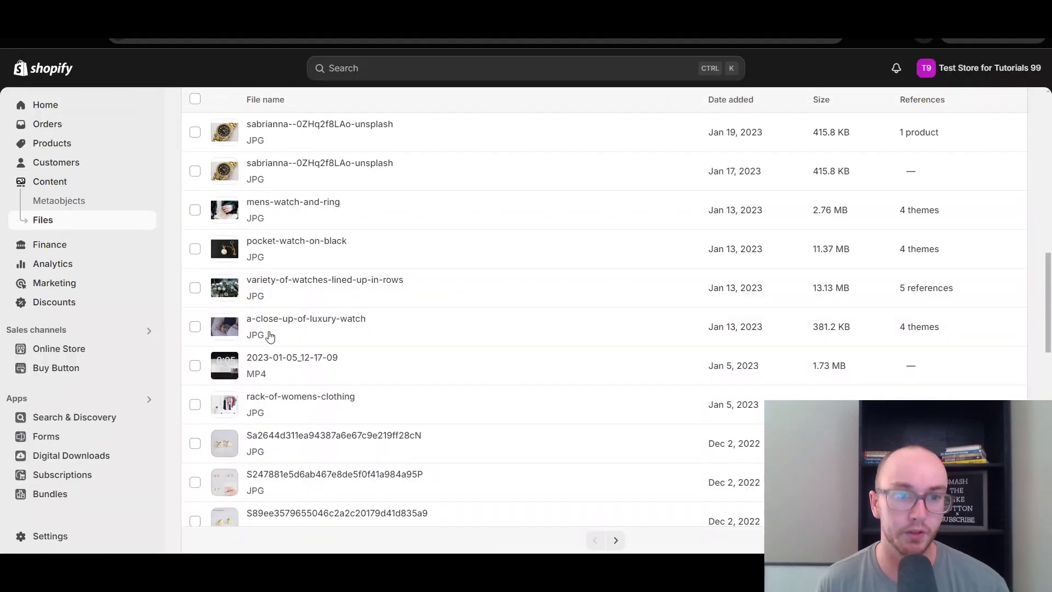
Return to the theme editor from the Files page and highlight the image URL in the Multicolumn's Custom CSS for review.
mouse_move(290, 326)
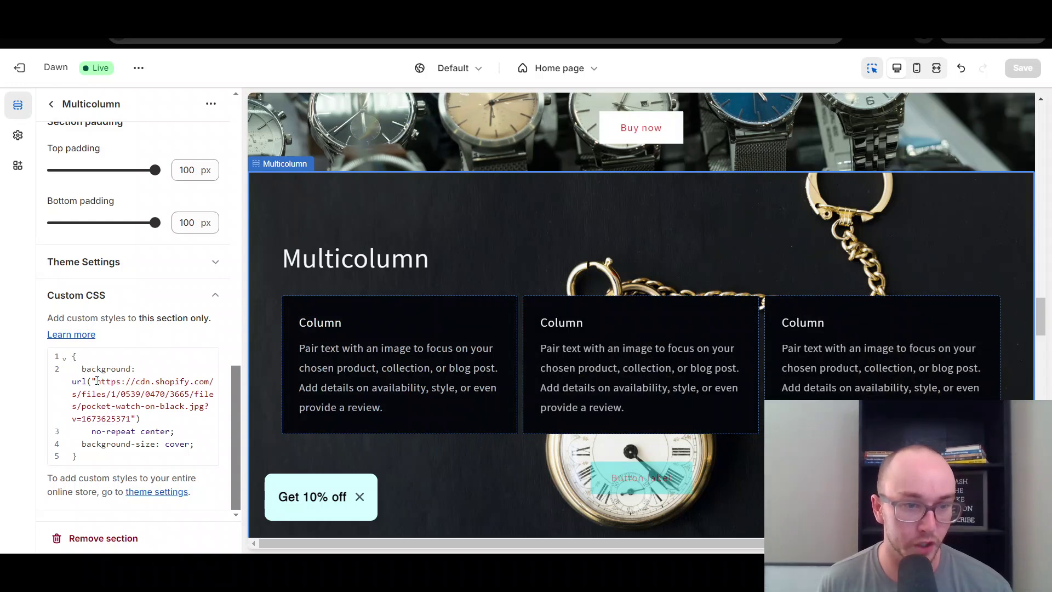
drag(96, 381, 131, 415)
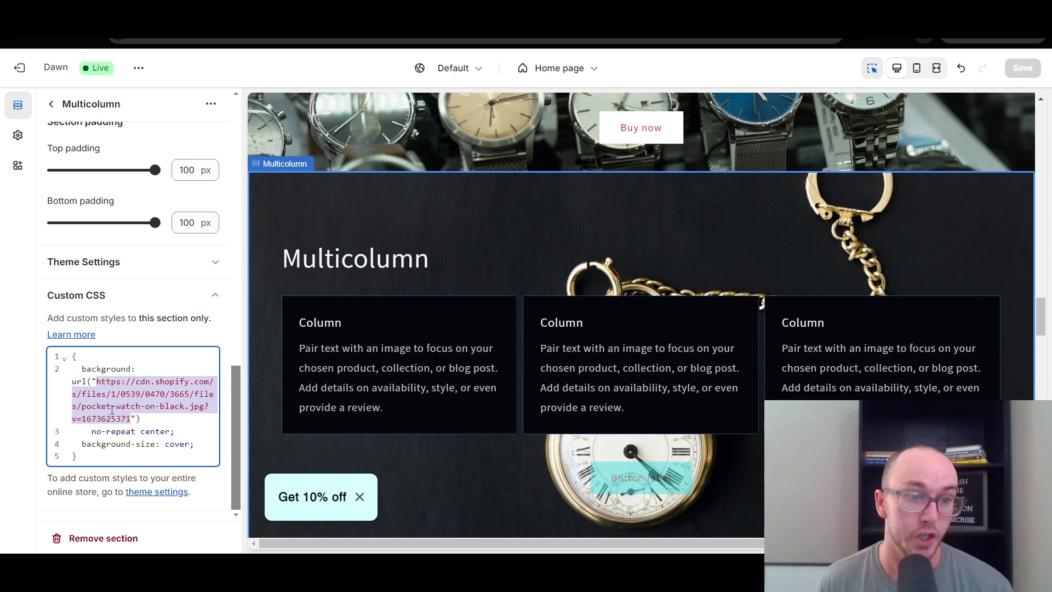
click(238, 417)
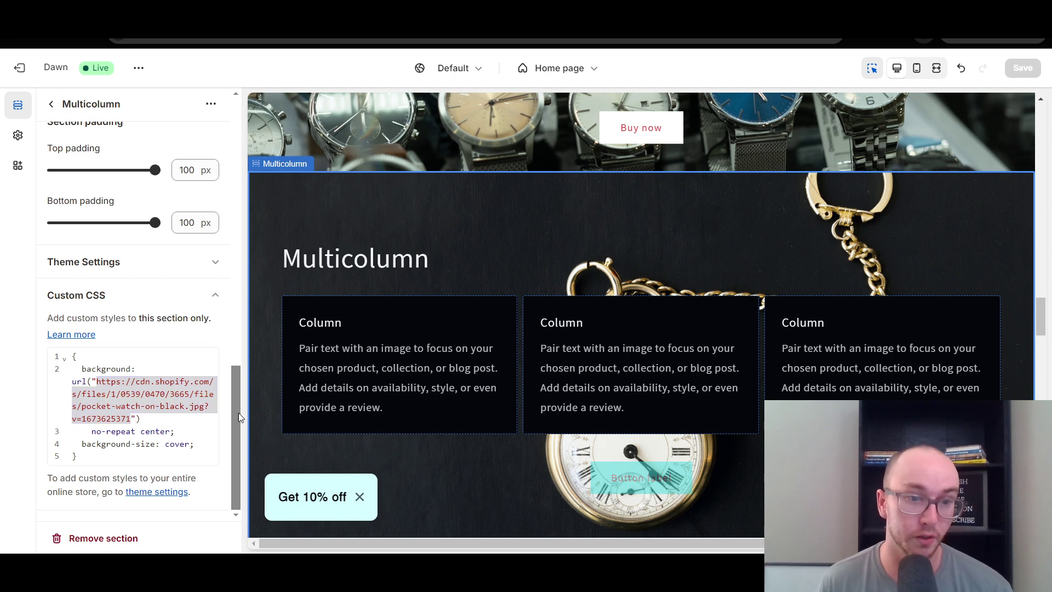
click(213, 418)
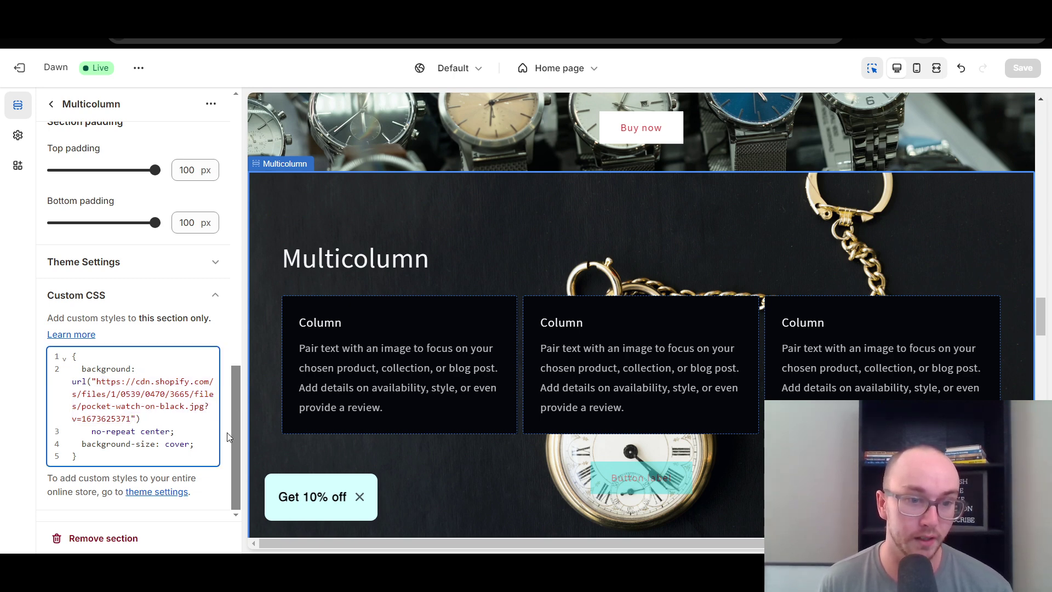
mouse_move(233, 437)
mouse_down()
mouse_move(232, 422)
mouse_move(233, 439)
mouse_up()
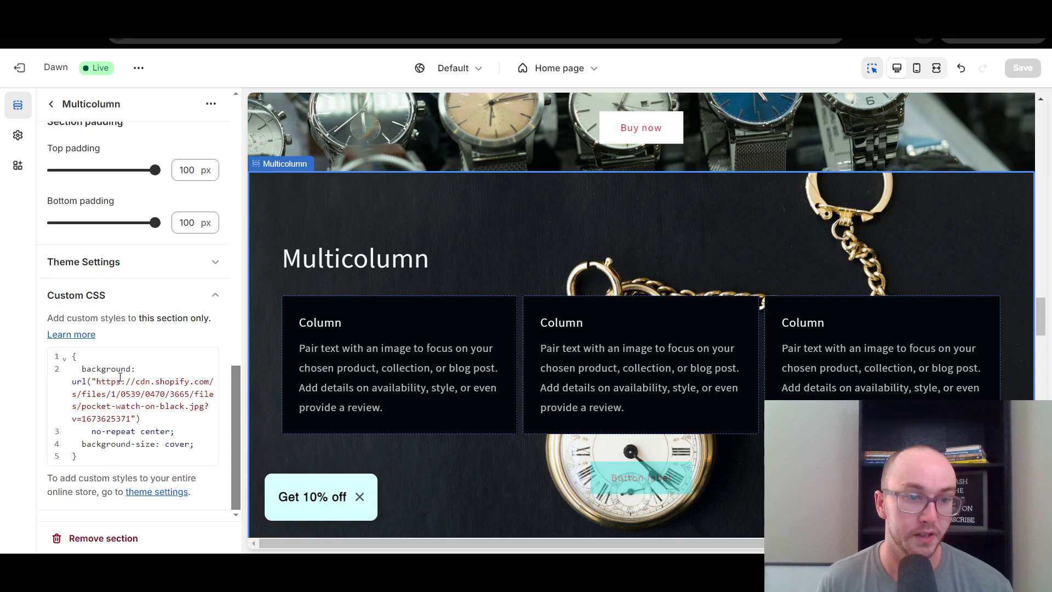
click(384, 33)
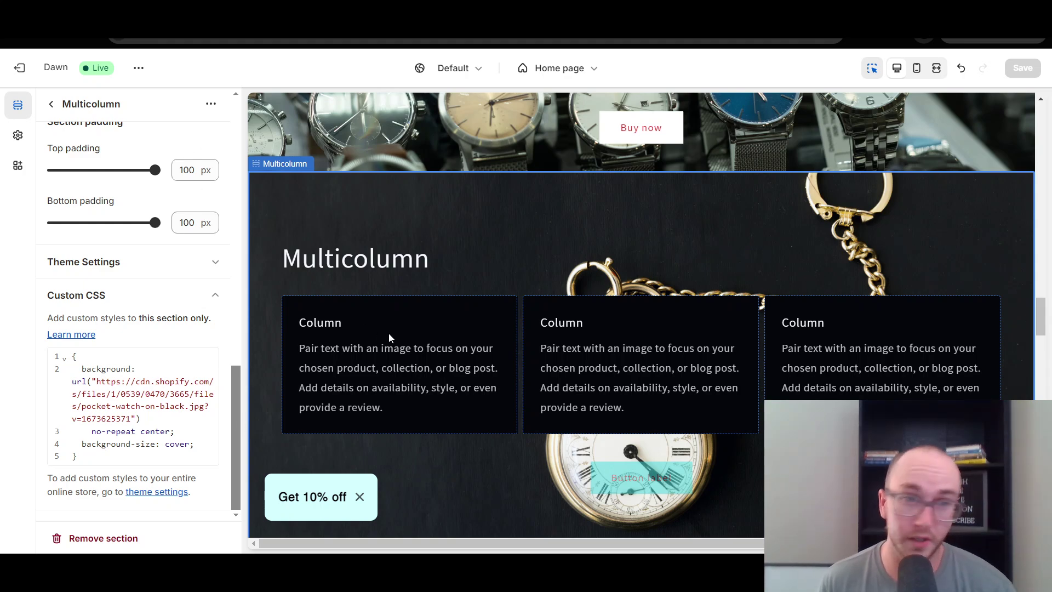
Review the Multicolumn preview along with its color scheme, mobile layout, section padding and Custom CSS settings.
scroll(389, 333, up, 4)
scroll(429, 340, down, 8)
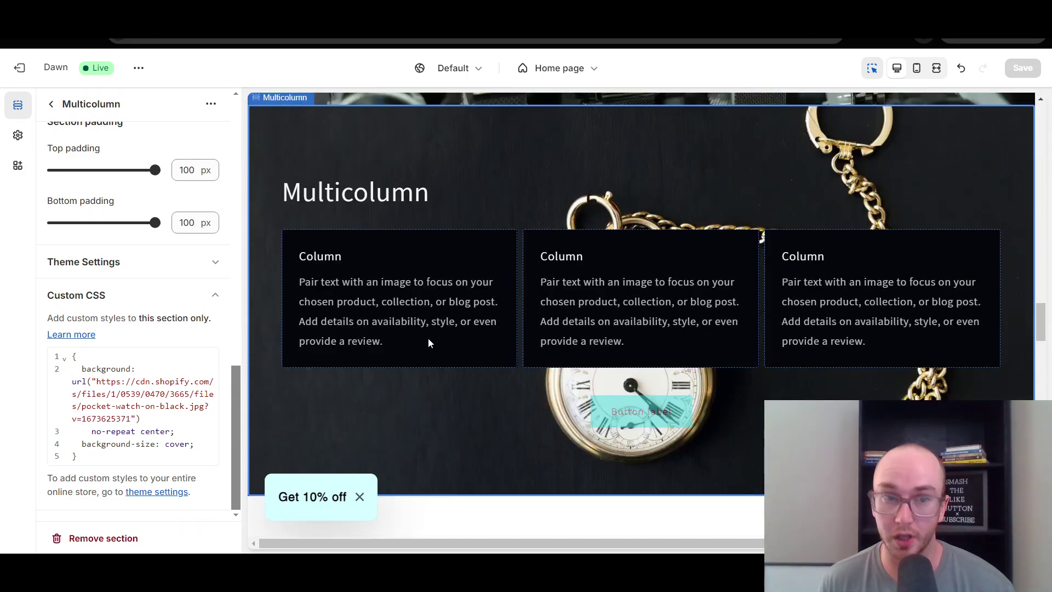
scroll(428, 337, up, 3)
scroll(429, 337, up, 2)
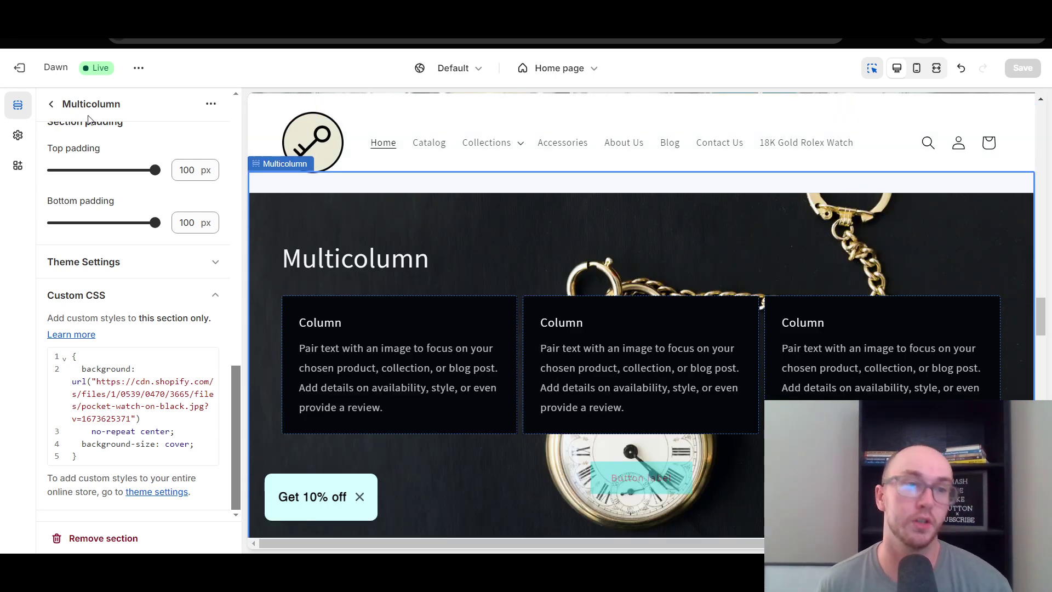
scroll(190, 368, up, 7)
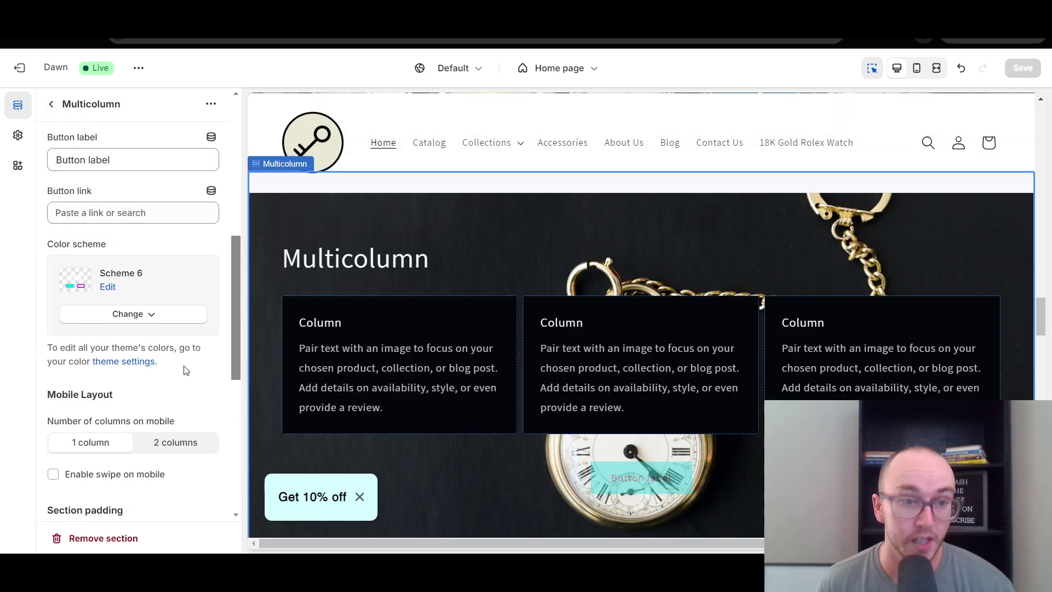
scroll(172, 317, down, 3)
scroll(172, 316, down, 2)
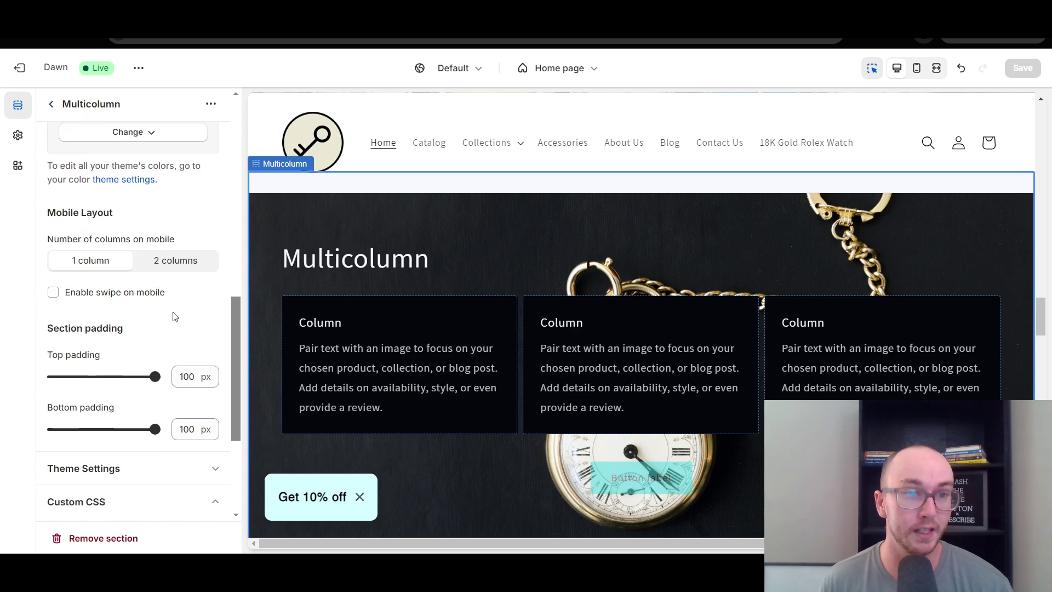
scroll(141, 285, up, 3)
scroll(184, 296, down, 6)
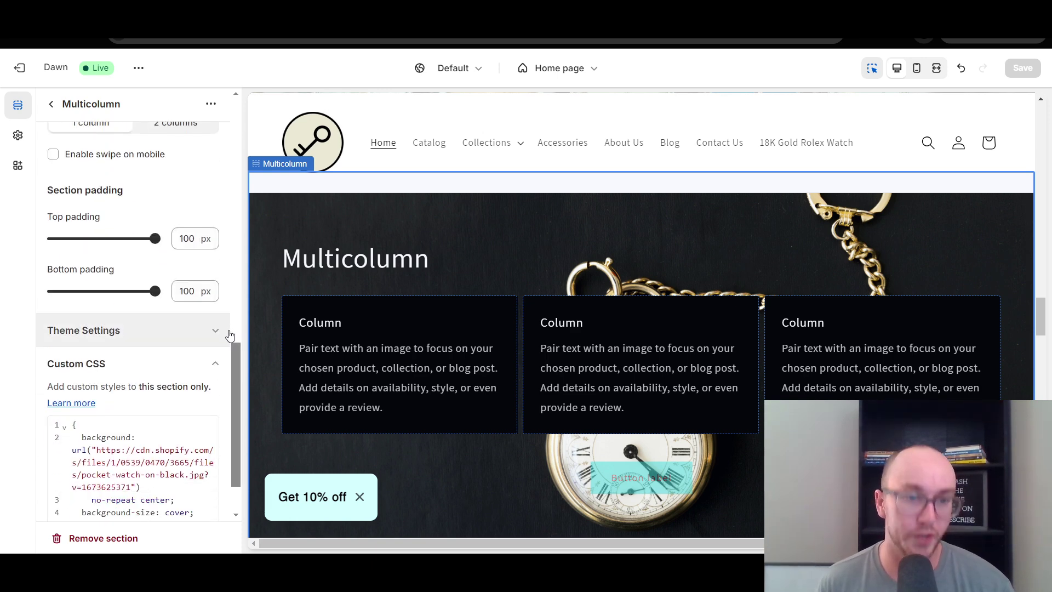
scroll(219, 383, up, 3)
scroll(281, 403, down, 1)
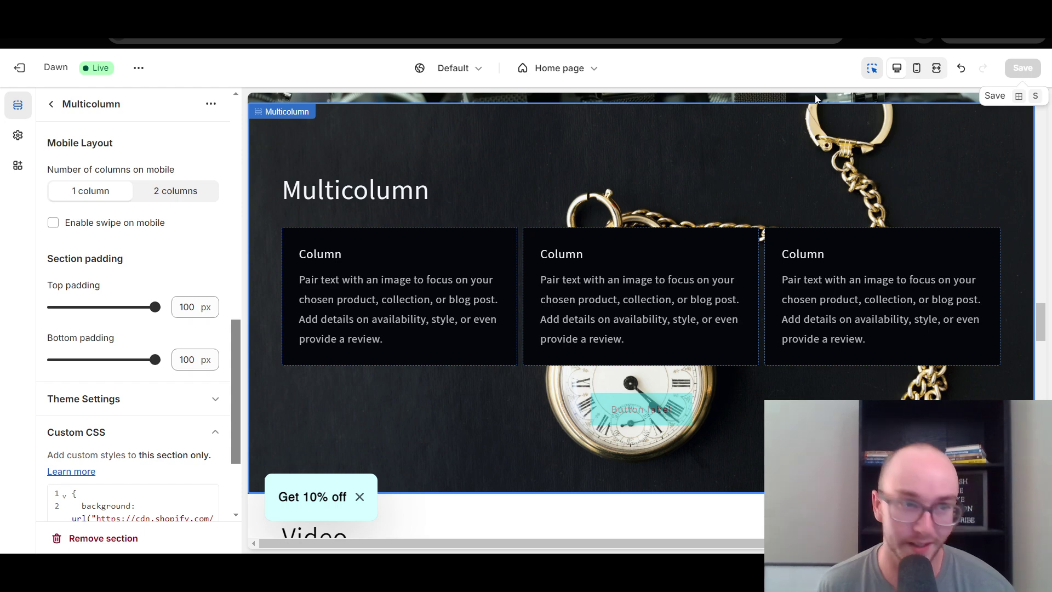
Switch to the live storefront and check the finished Multicolumn section with its pocket watch background.
click(44, 79)
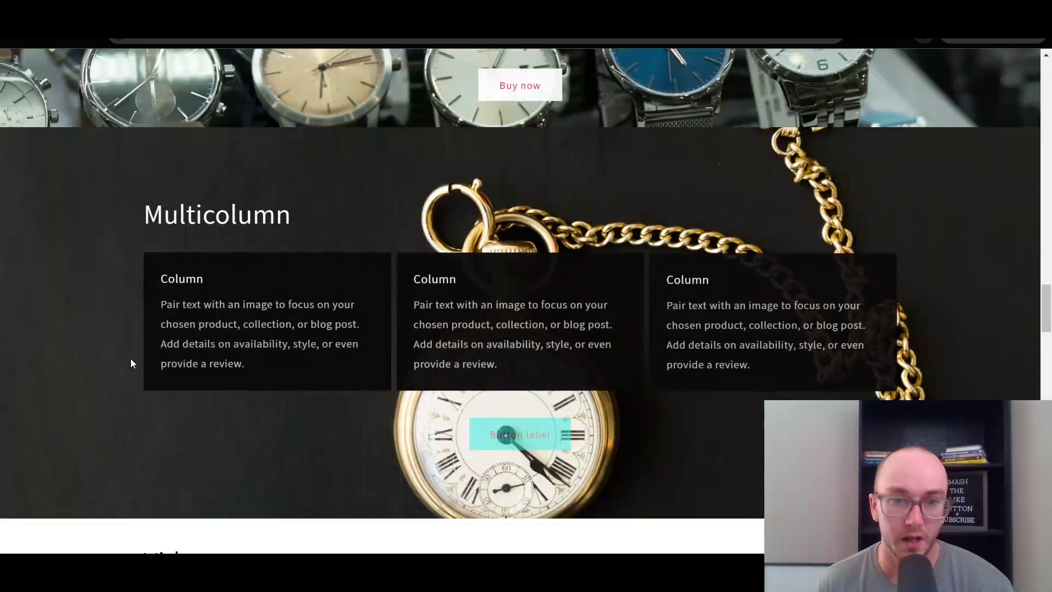
mouse_move(1047, 328)
mouse_down()
mouse_move(1047, 295)
mouse_move(1045, 330)
mouse_up()
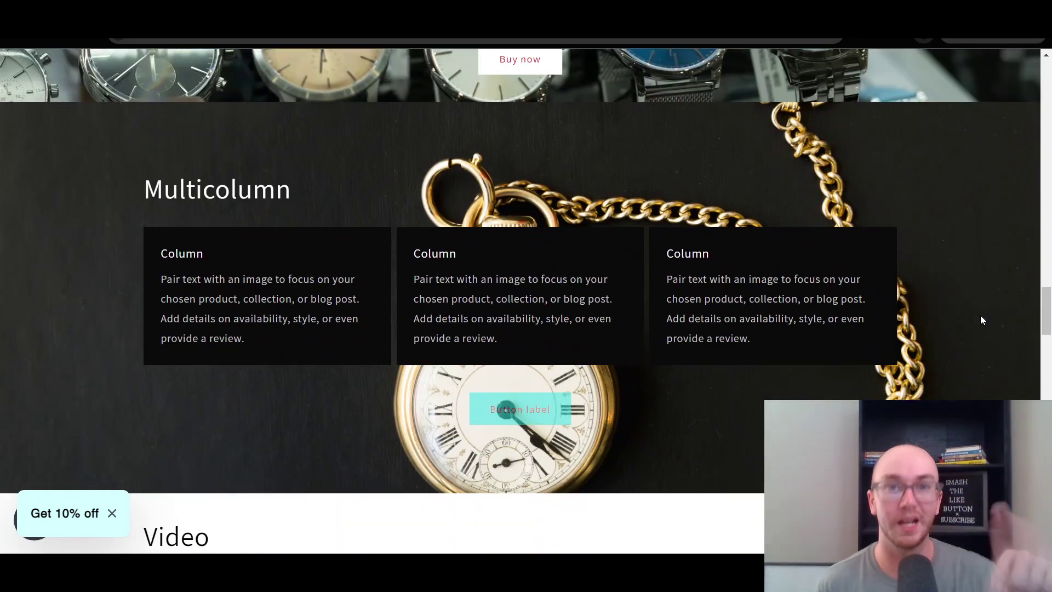